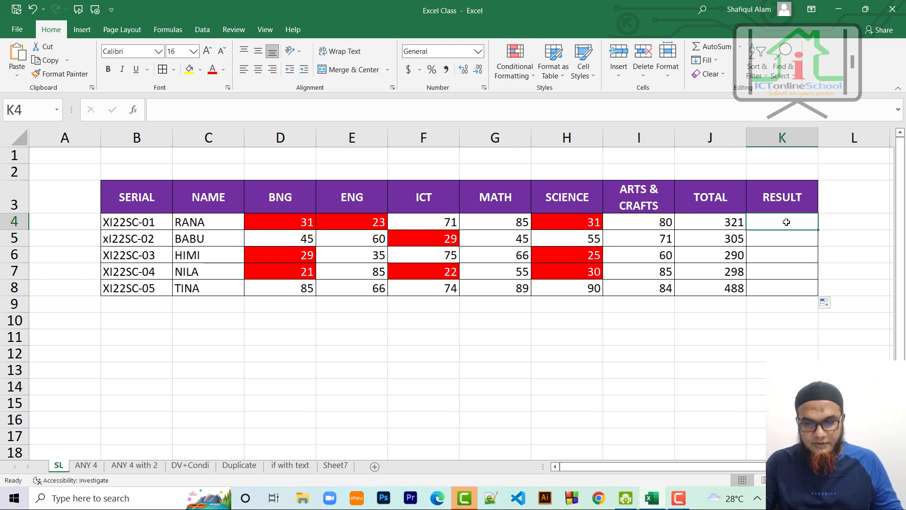
Begin an IF formula in K4 whose test uses COUNTIF on D4:I4 with the criterion "<33".
text(=)
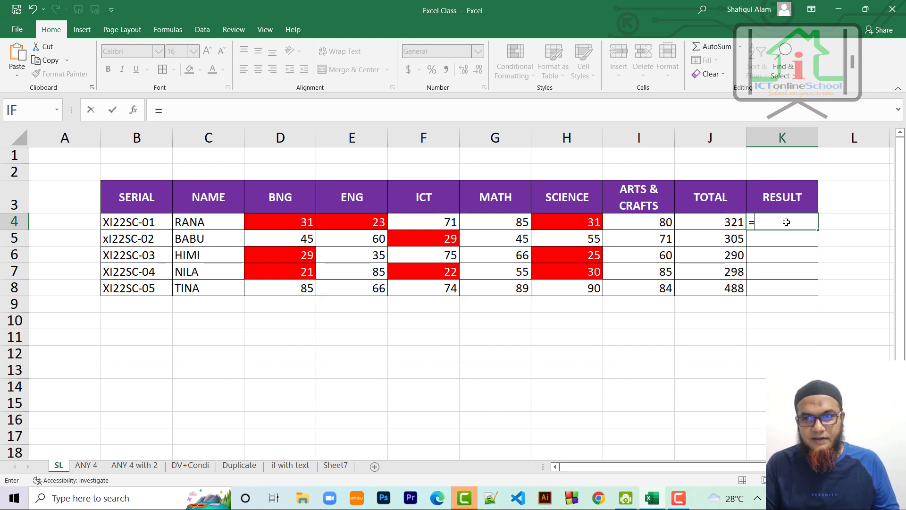
text(IF()
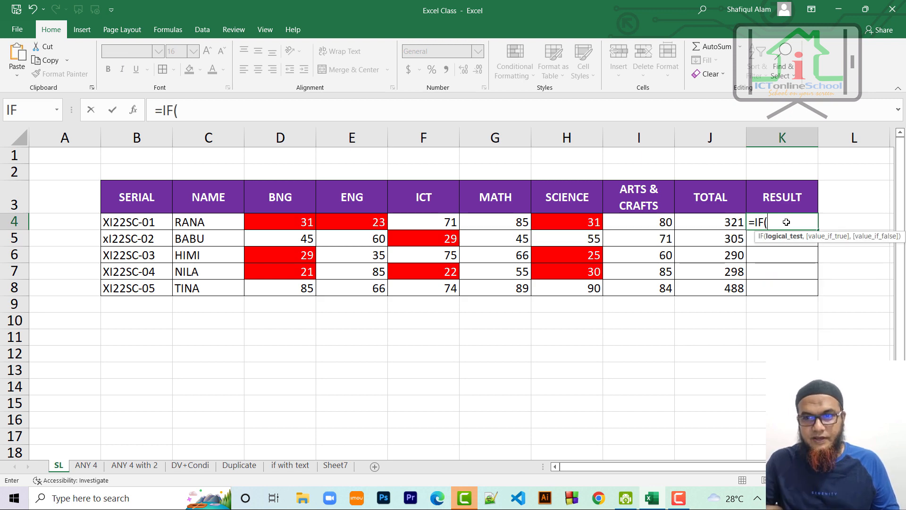
text(COU)
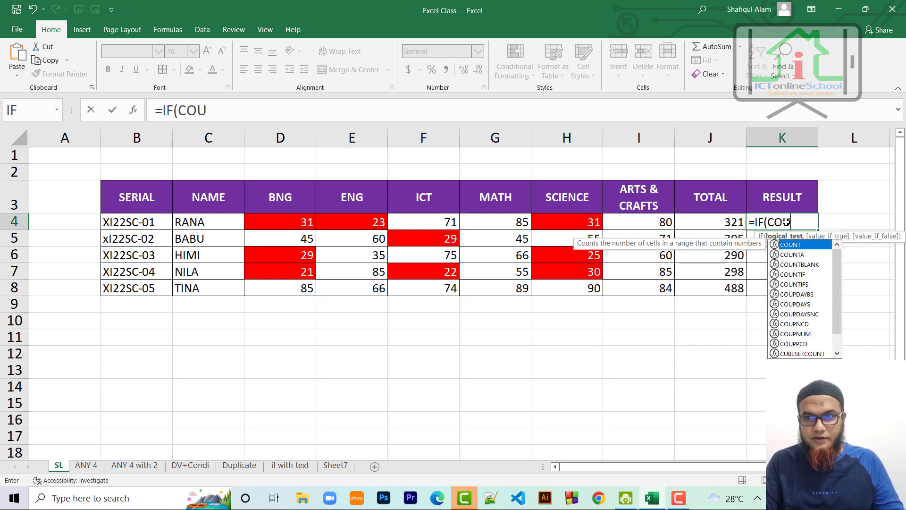
text(NTIF)
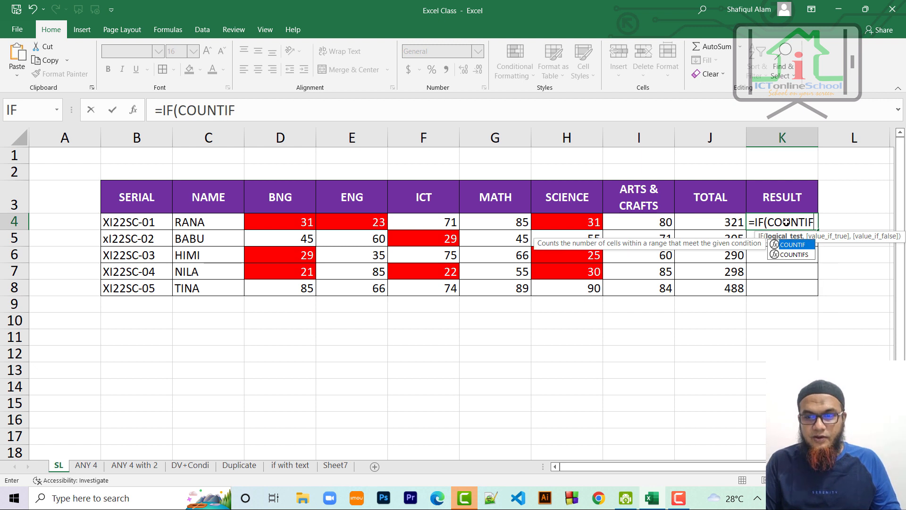
text(()
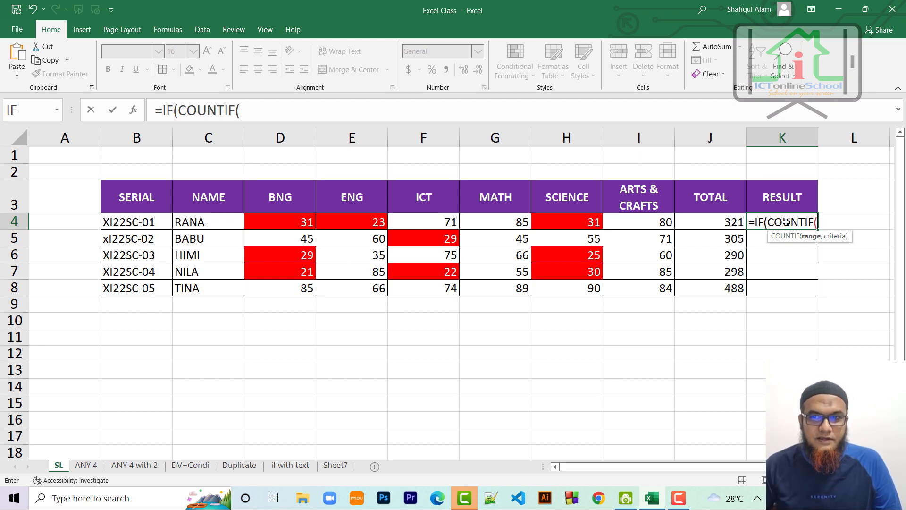
drag(267, 220, 633, 219)
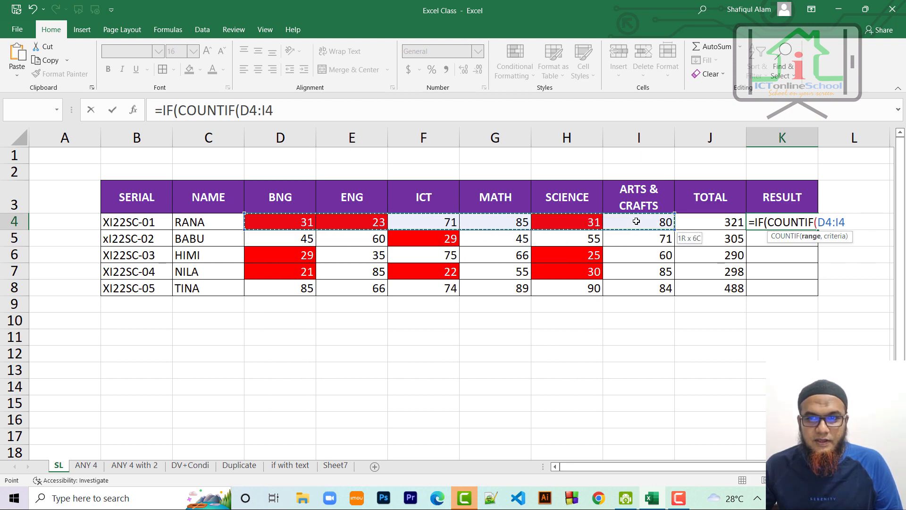
text(,)
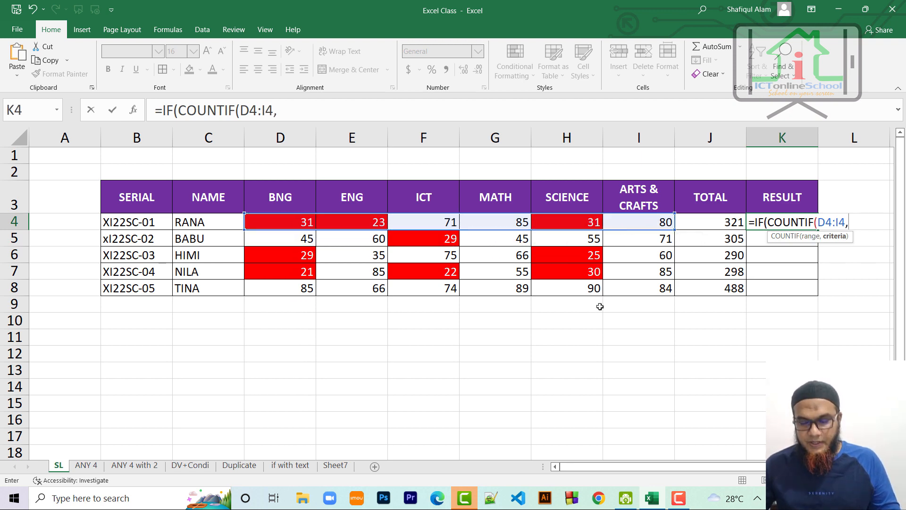
text(">)
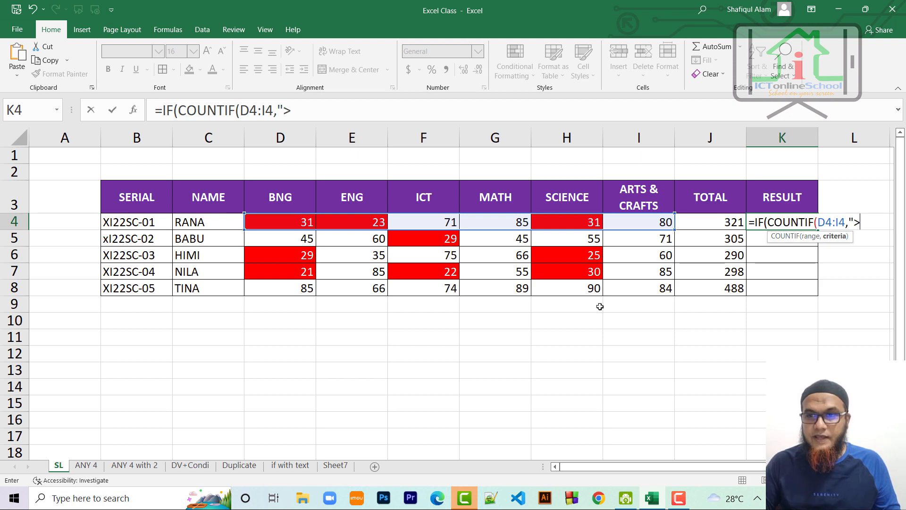
key(BackSpace)
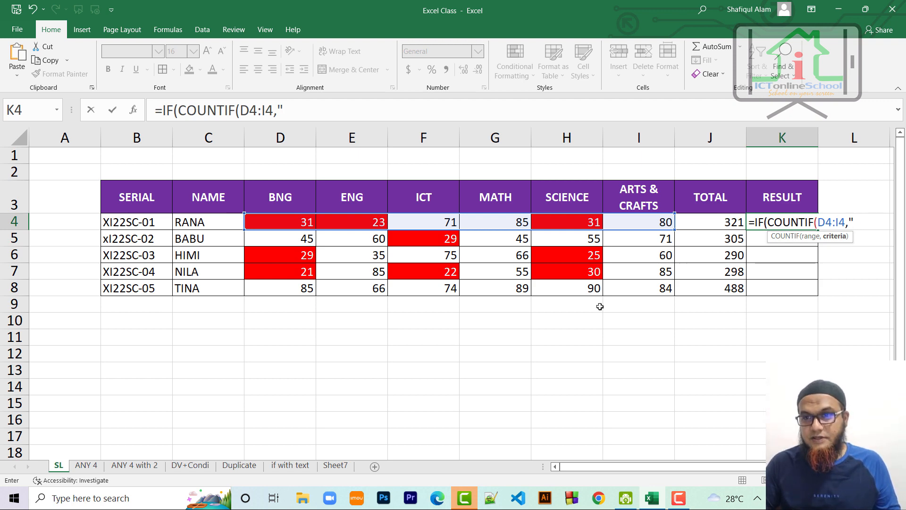
text(<33)
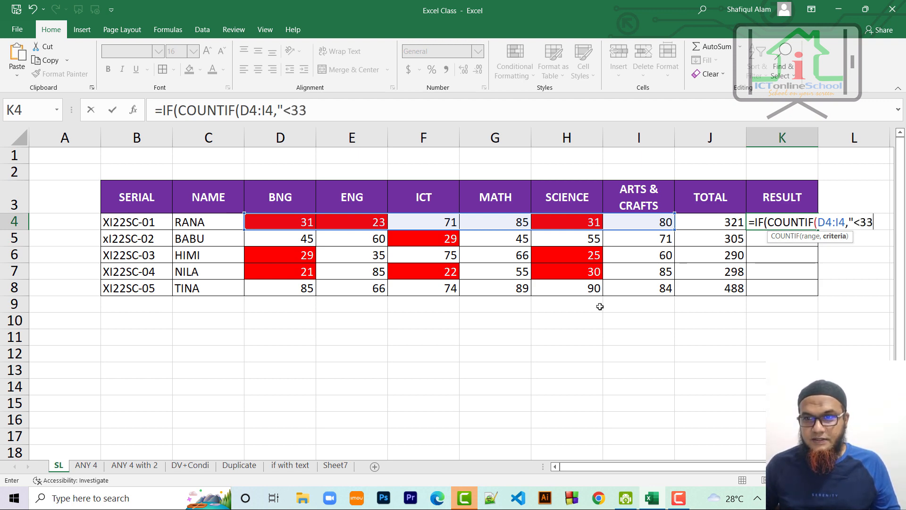
text(")
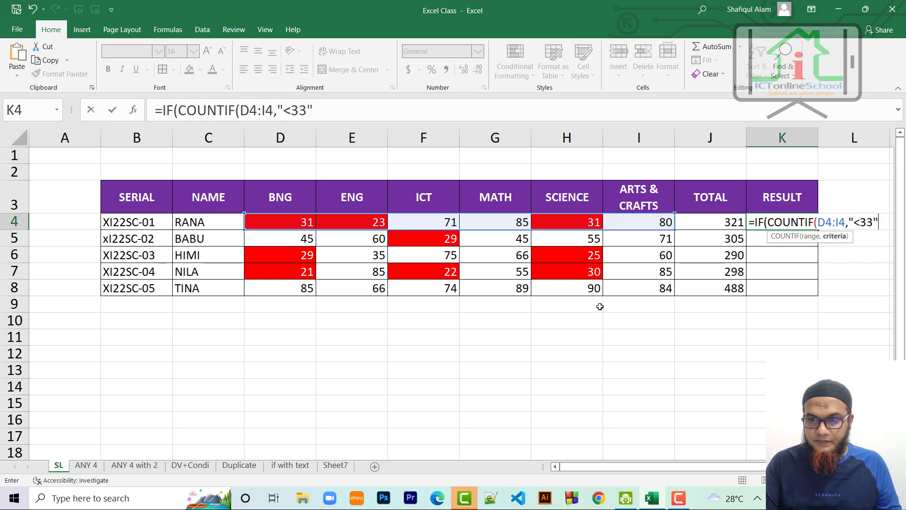
text())
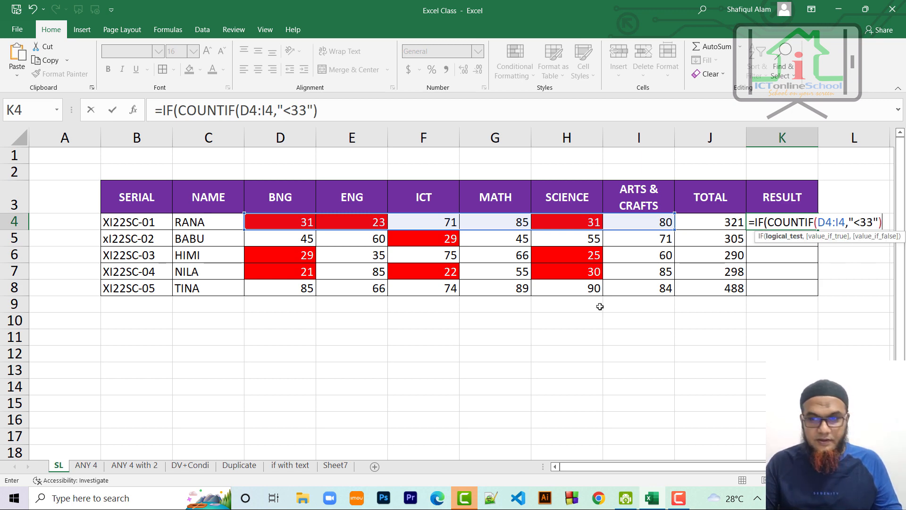
Complete the K4 formula to return "FAIL" when the count equals 3 and "PASS" otherwise.
text(=3)
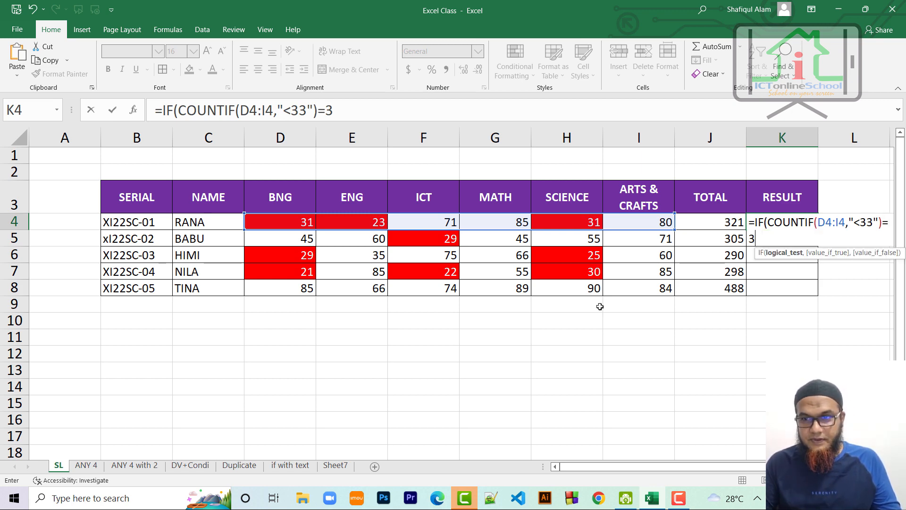
text(,)
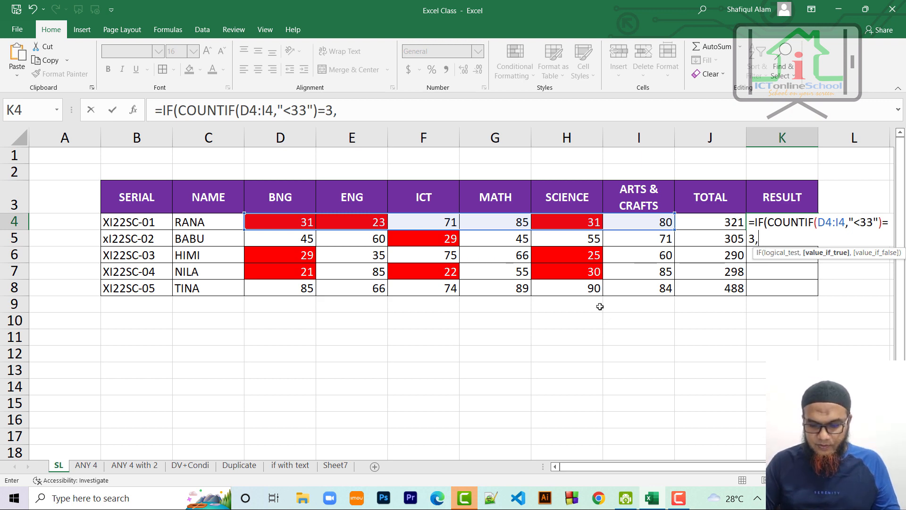
text("FAIL")
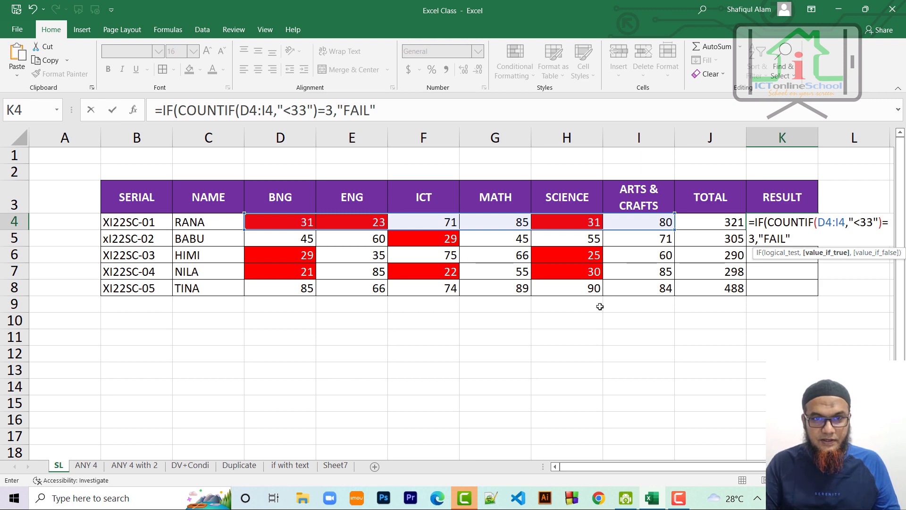
text(,)
text("PASS)
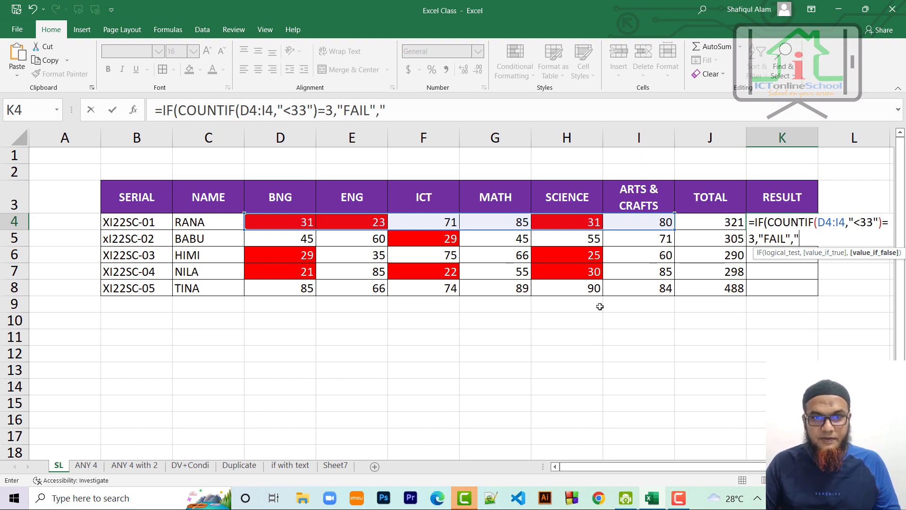
text("))
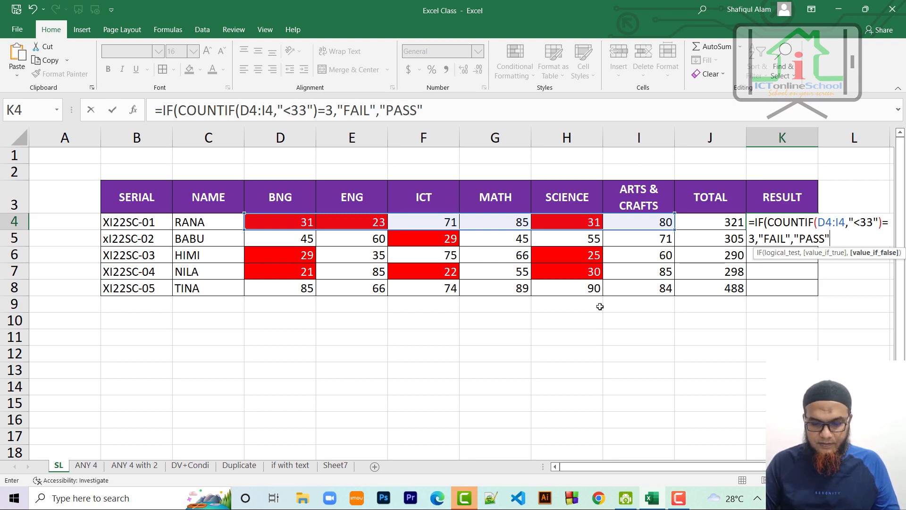
key(Return)
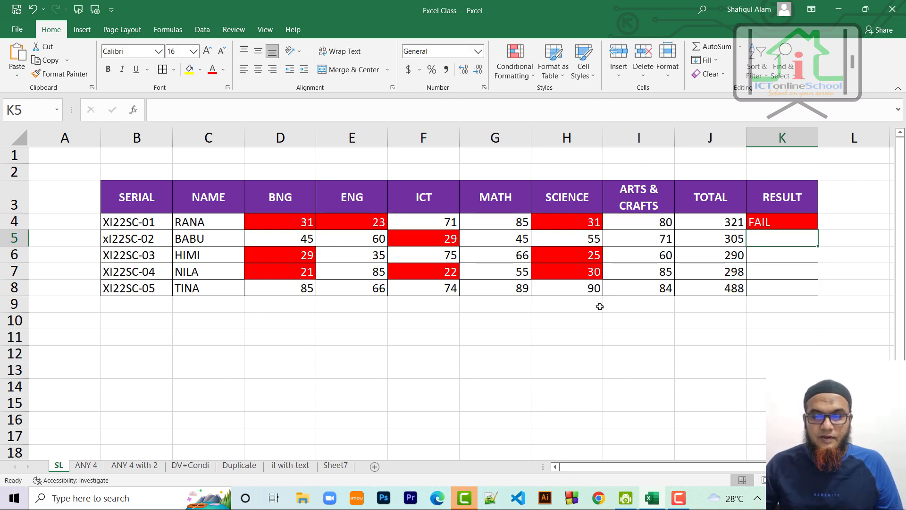
Change the SCIENCE mark in H4 to 45 to test the result formula.
click(363, 221)
click(515, 221)
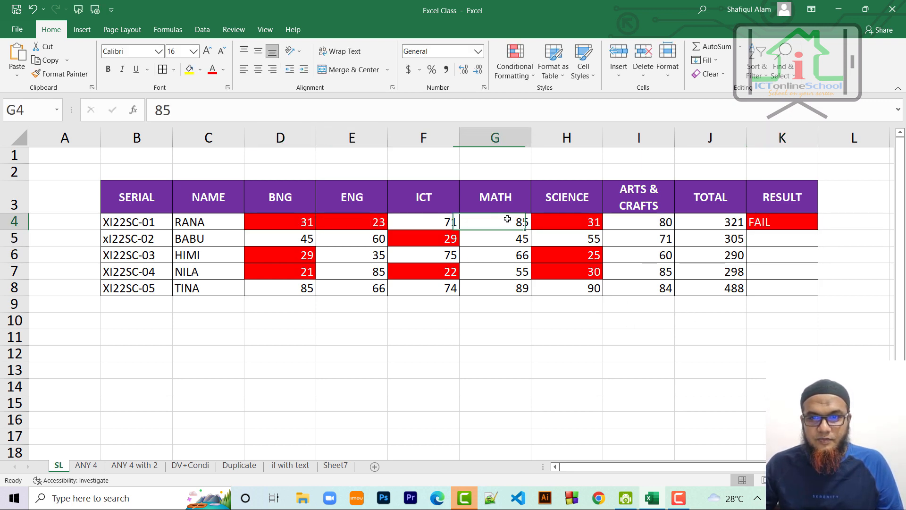
click(581, 223)
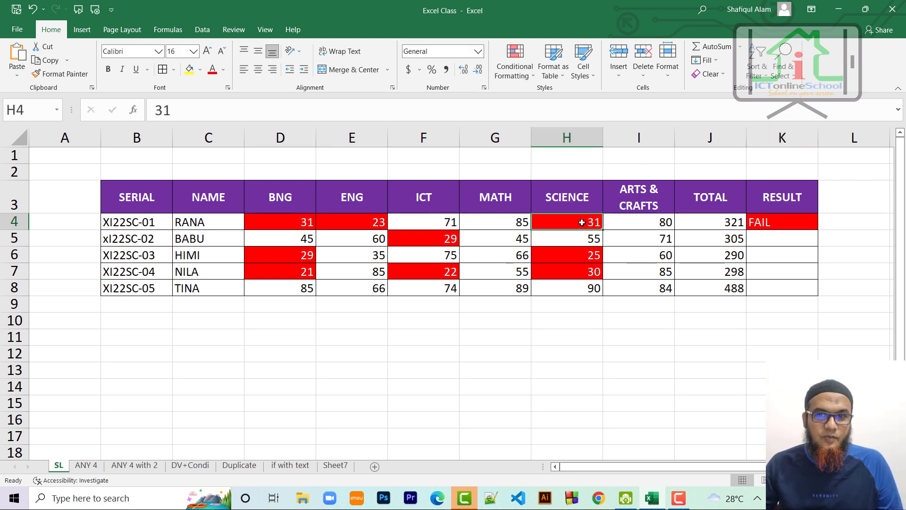
text(45)
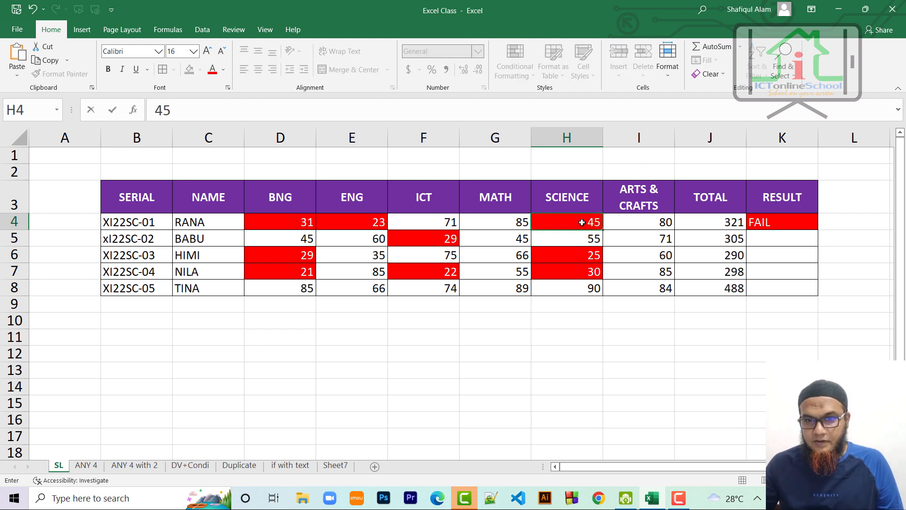
key(Return)
click(581, 222)
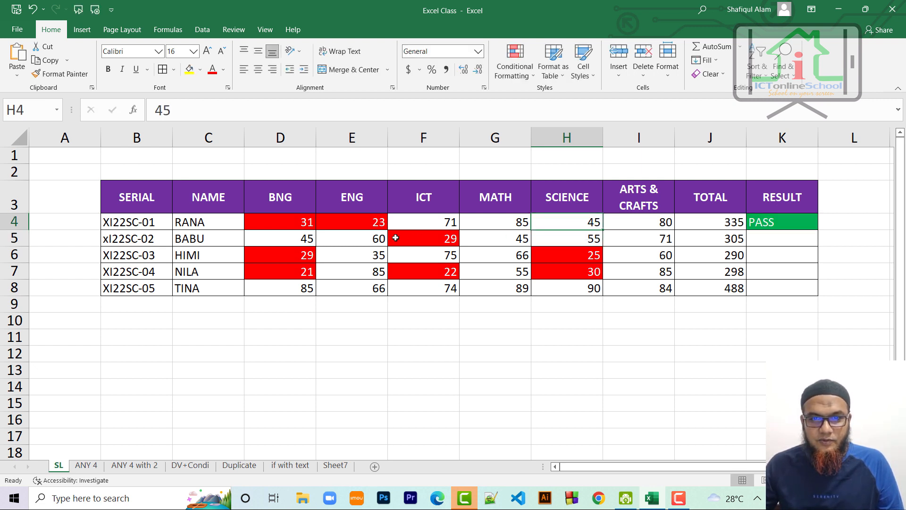
Fill the RESULT formula from K4 down to K8.
click(340, 223)
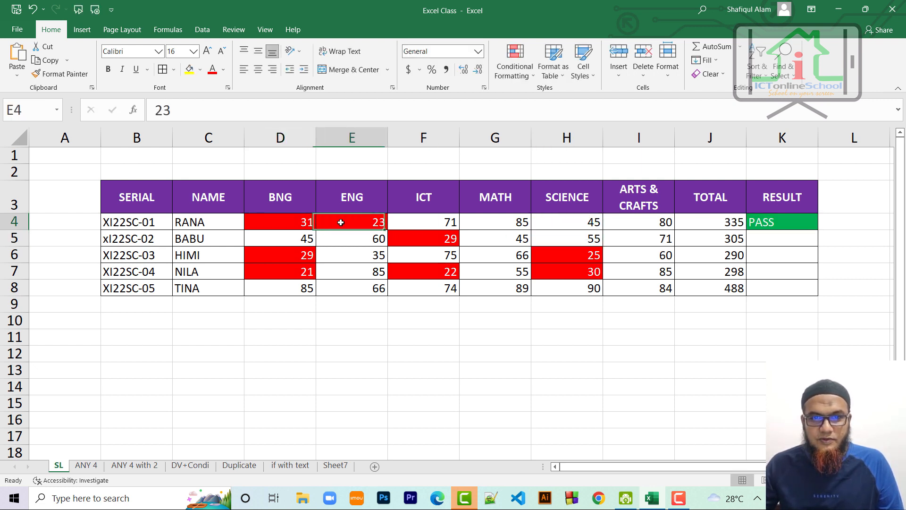
click(673, 226)
click(757, 222)
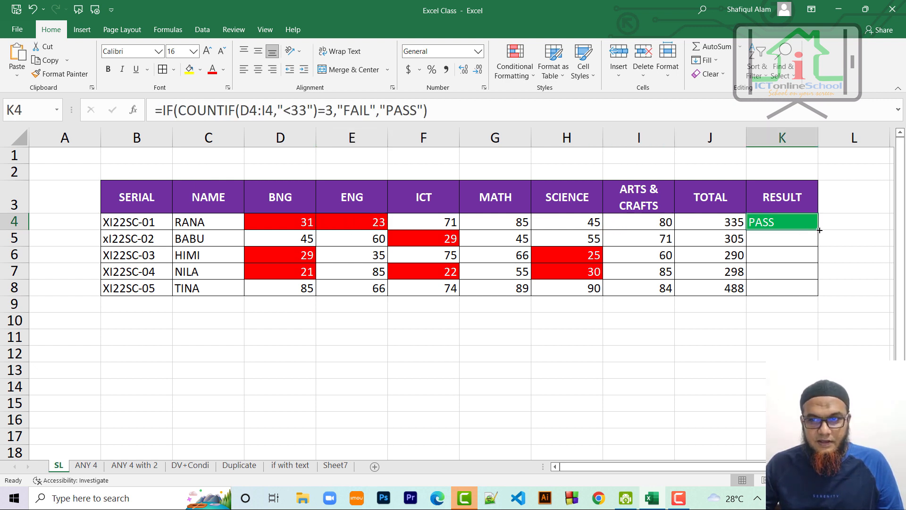
drag(815, 231, 814, 290)
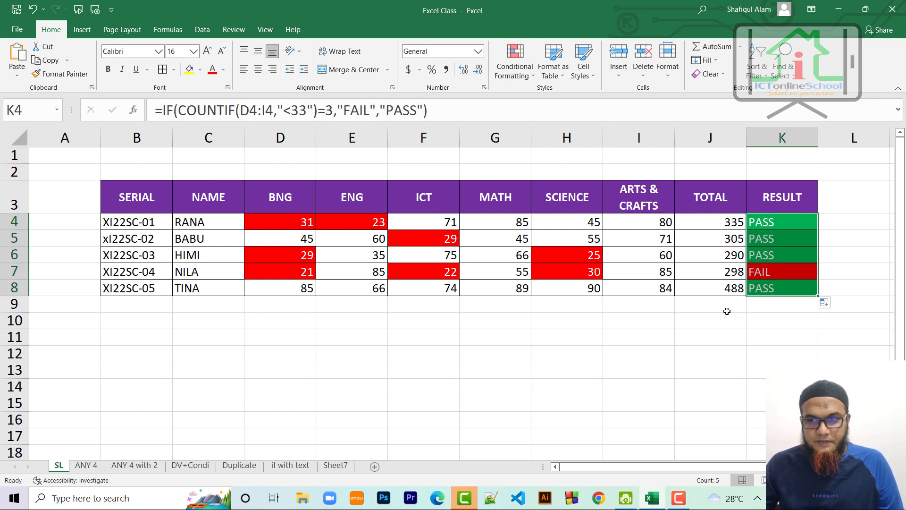
Check the failing marks in row 7 and set the SCIENCE mark in H5 to 21.
click(759, 273)
click(566, 287)
click(401, 266)
click(302, 266)
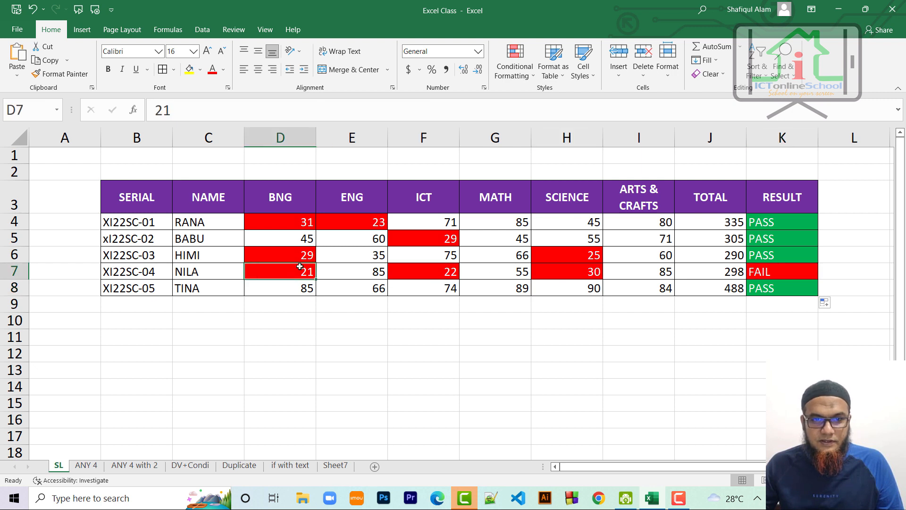
click(776, 244)
click(573, 243)
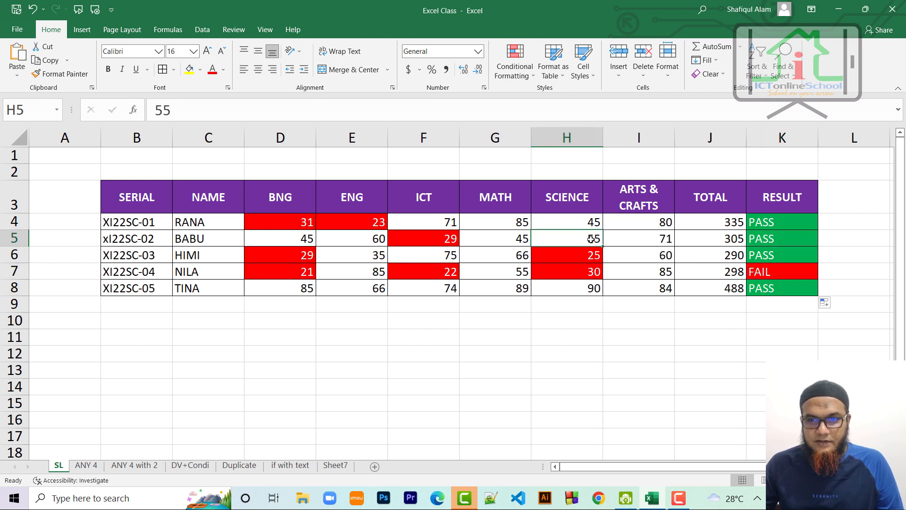
text(21)
key(Return)
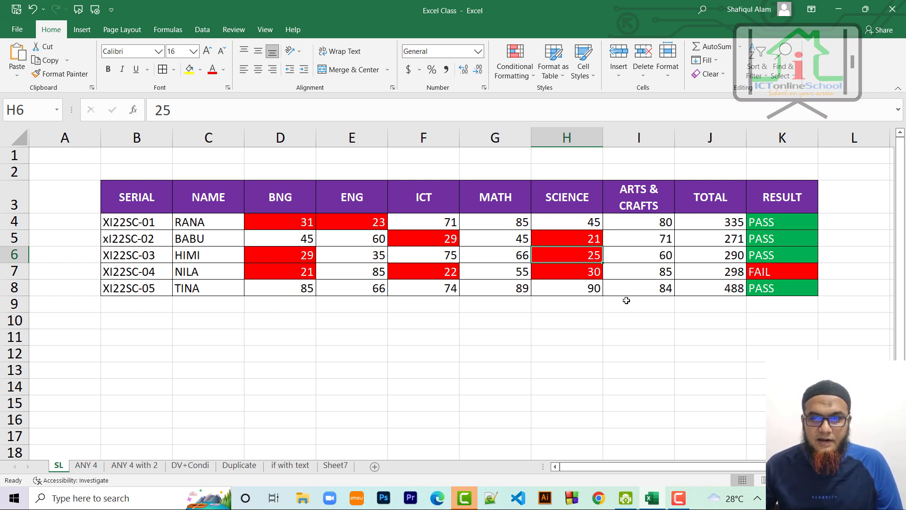
Set the BNG mark in D5 to 25.
click(583, 238)
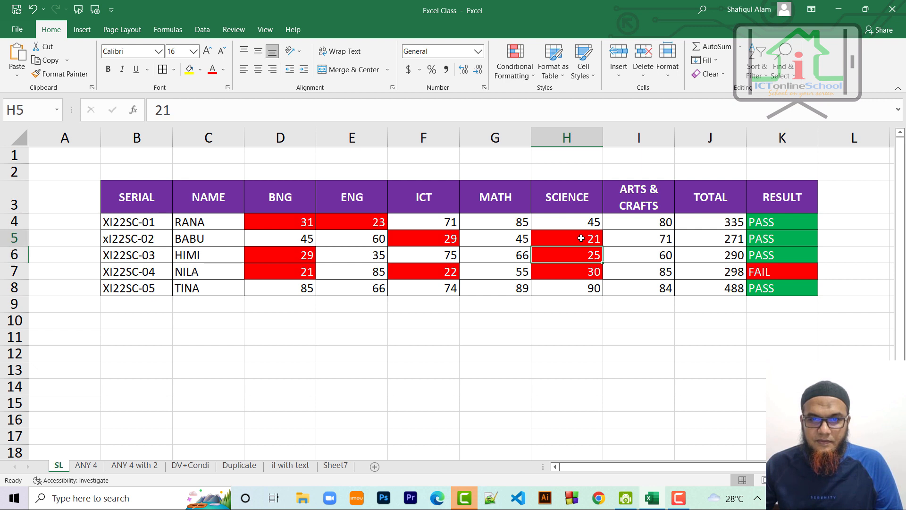
click(294, 240)
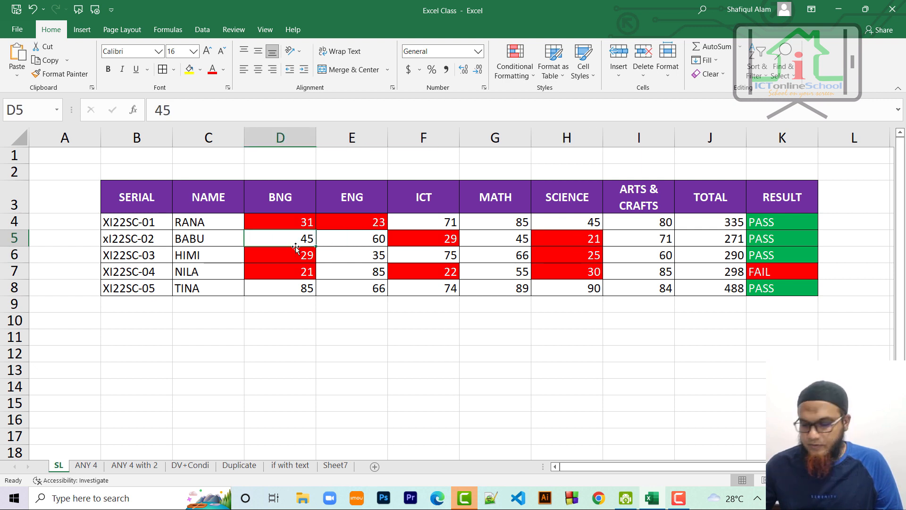
text(25)
key(Return)
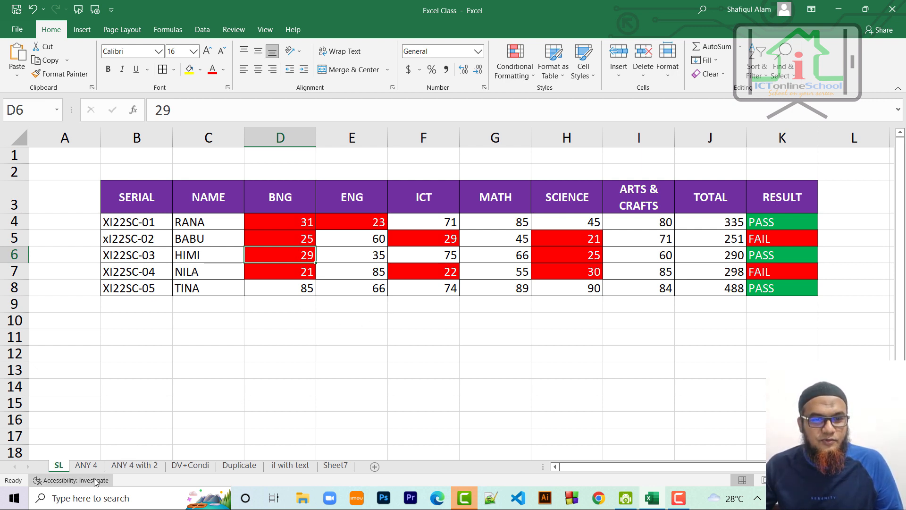
On the ANY 4 sheet, start the RESULT formula in K4 with an AND test nested inside IF.
click(86, 466)
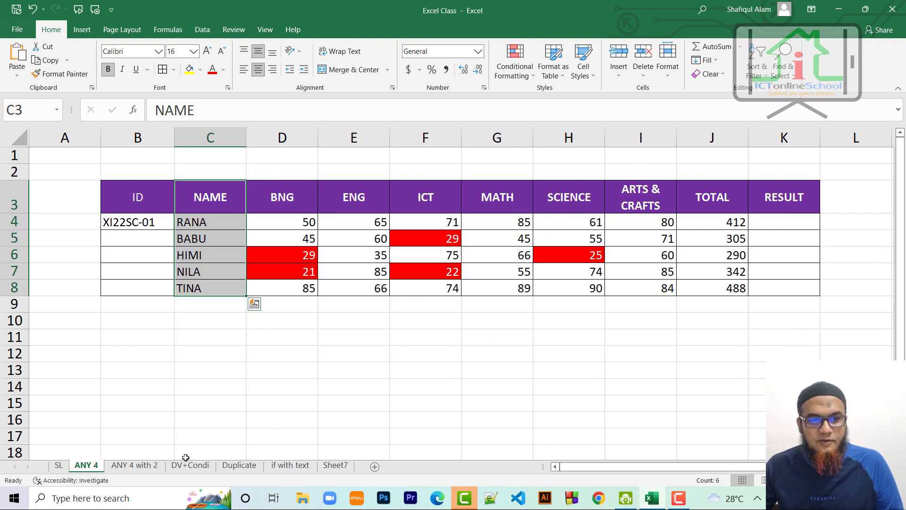
click(784, 222)
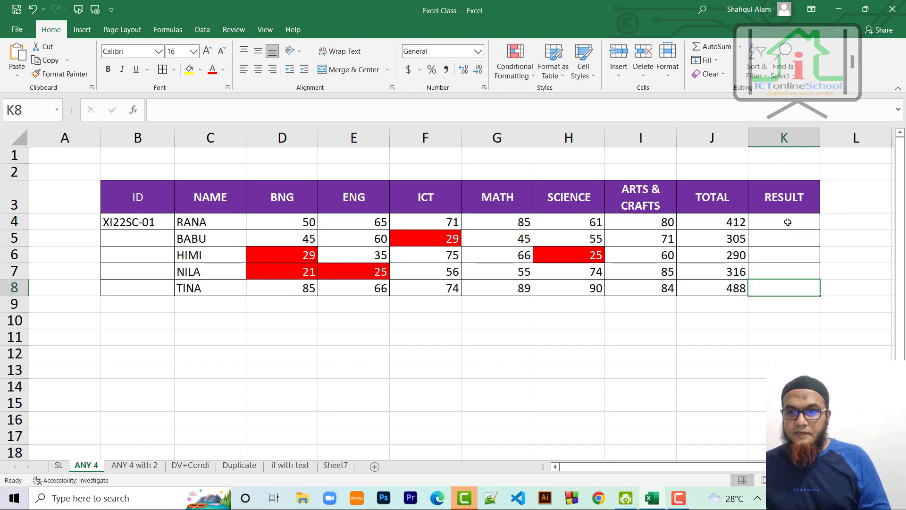
click(788, 222)
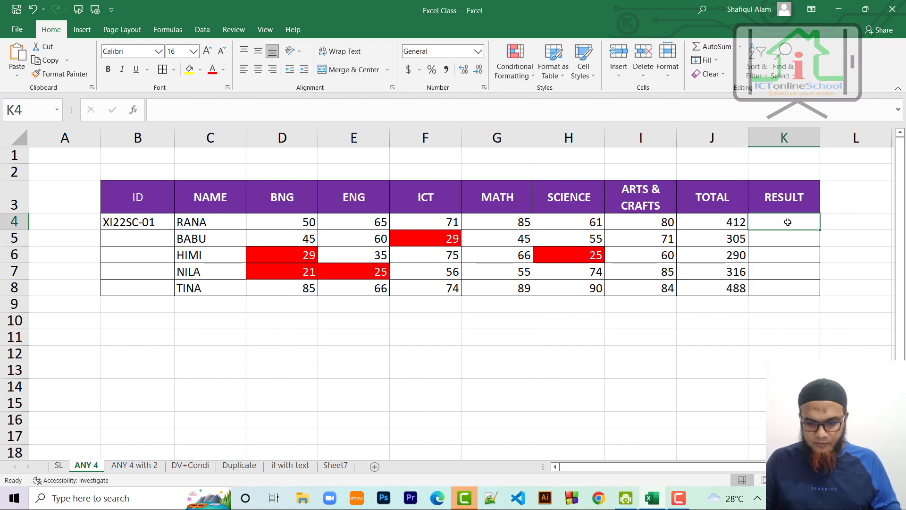
text(=if)
key(BackSpace)
key(BackSpace)
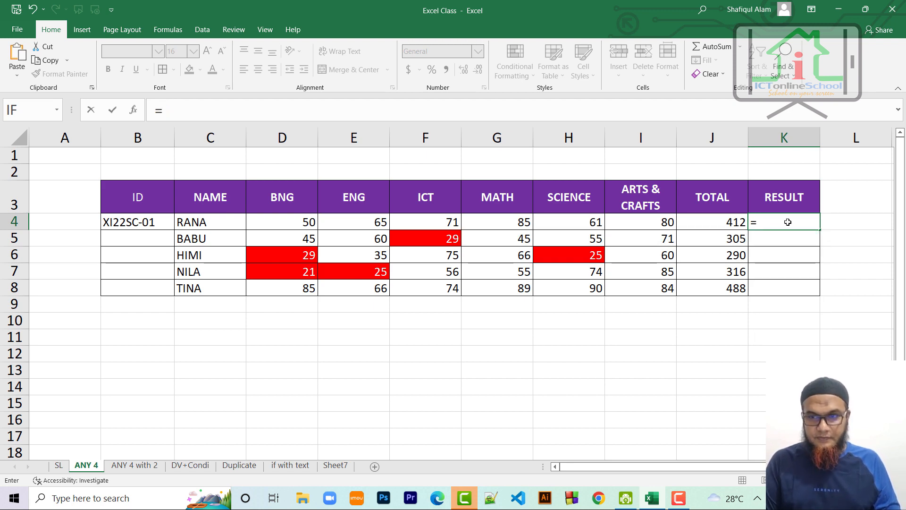
text(IF(AND()
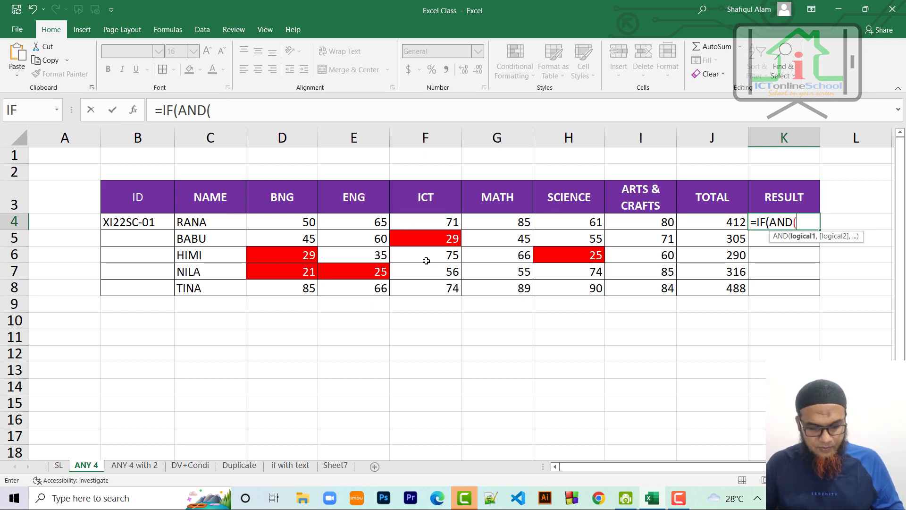
Add the first AND condition COUNTIF(D4:I4,">=33")>=4 to require passing marks in at least four subjects.
text(COUNT)
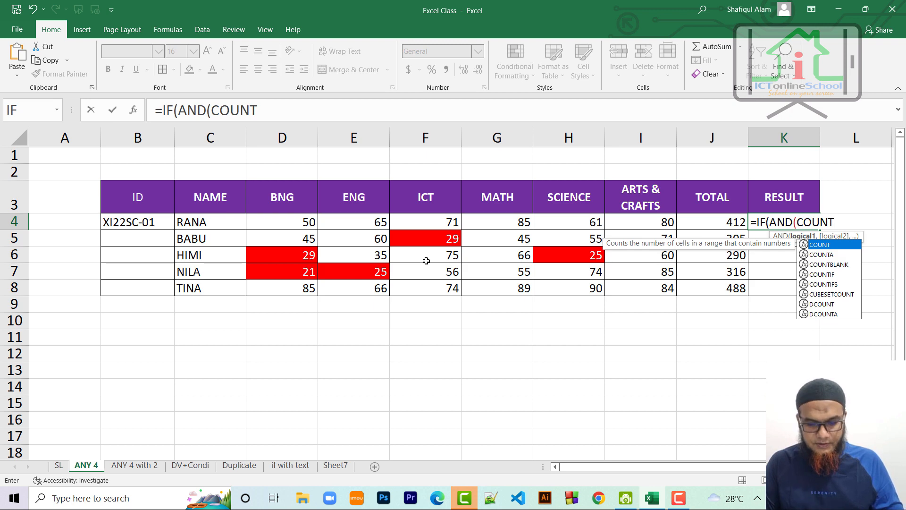
text(IF()
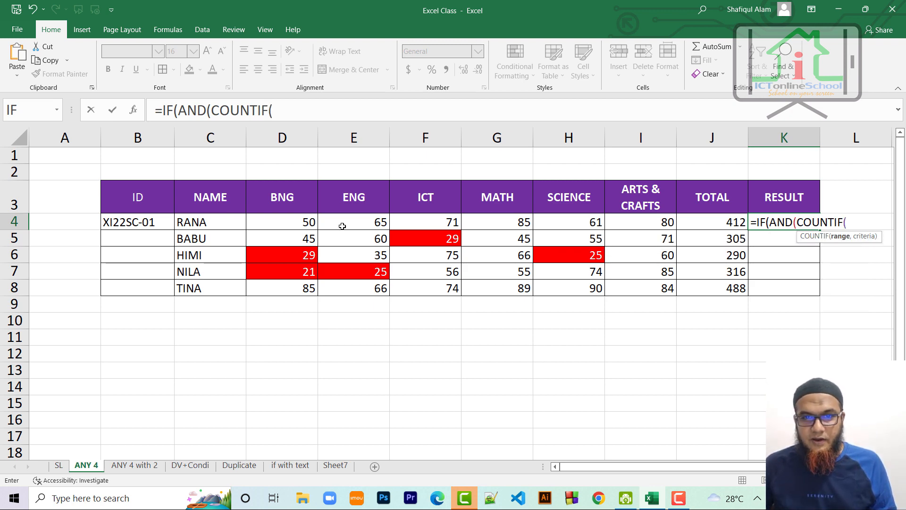
drag(295, 224, 662, 219)
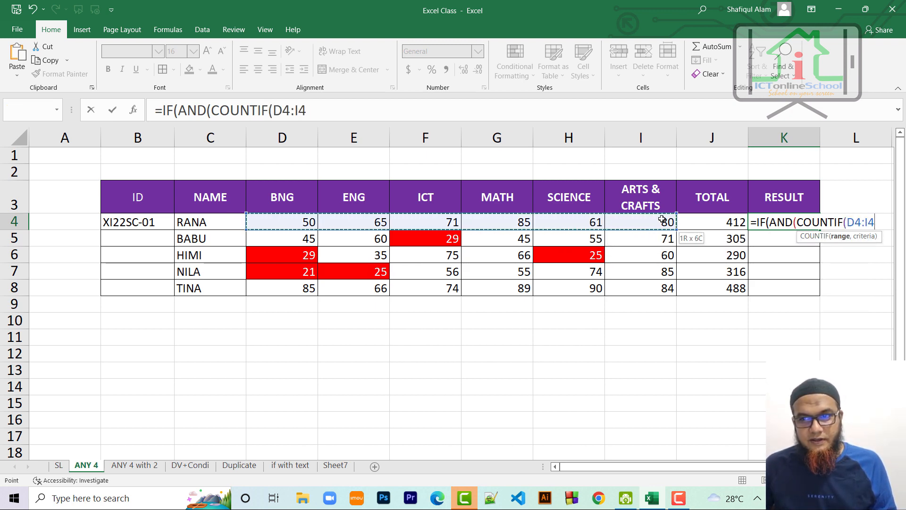
text(,)
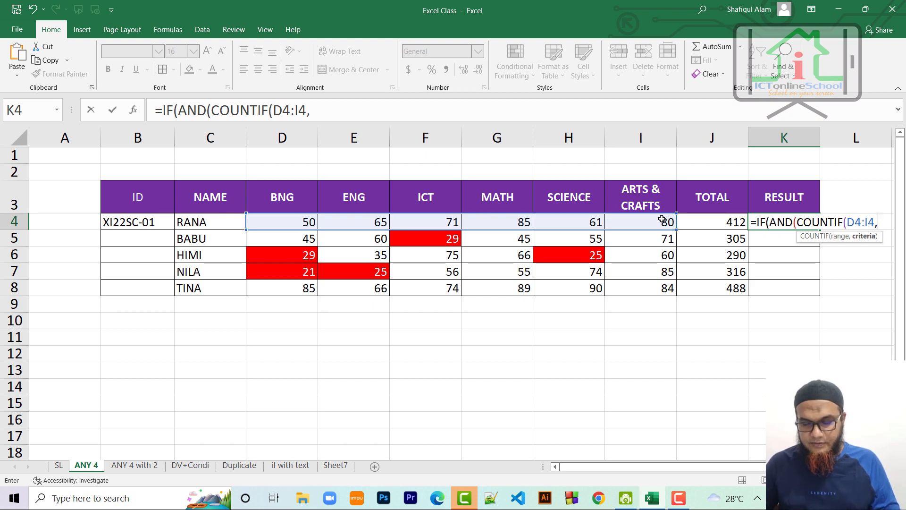
text(")
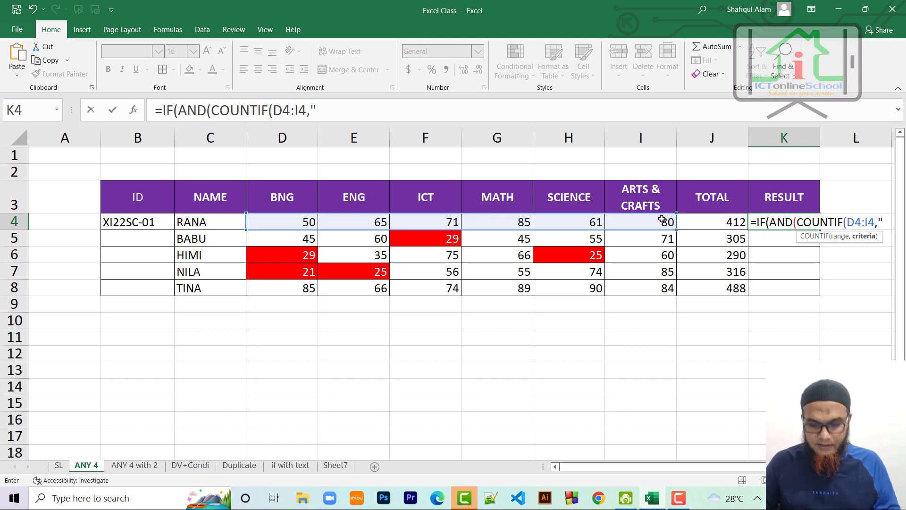
text(>=)
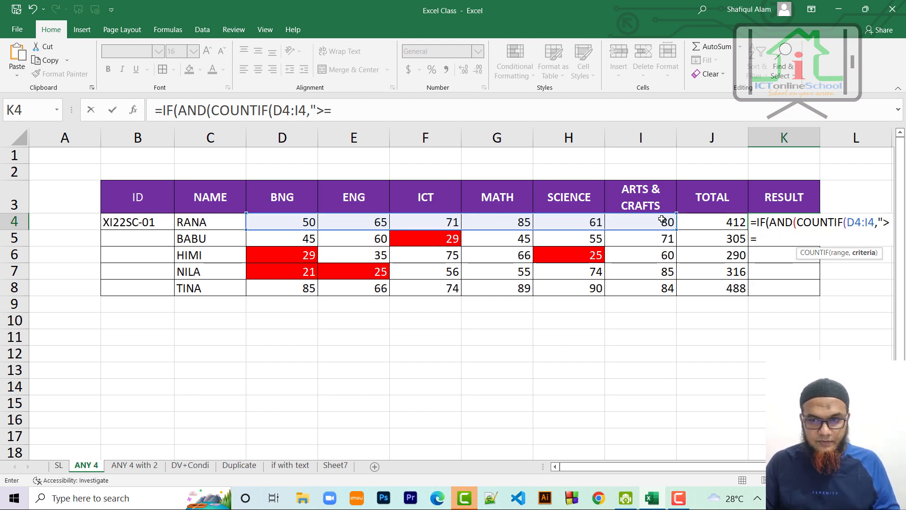
text(33)
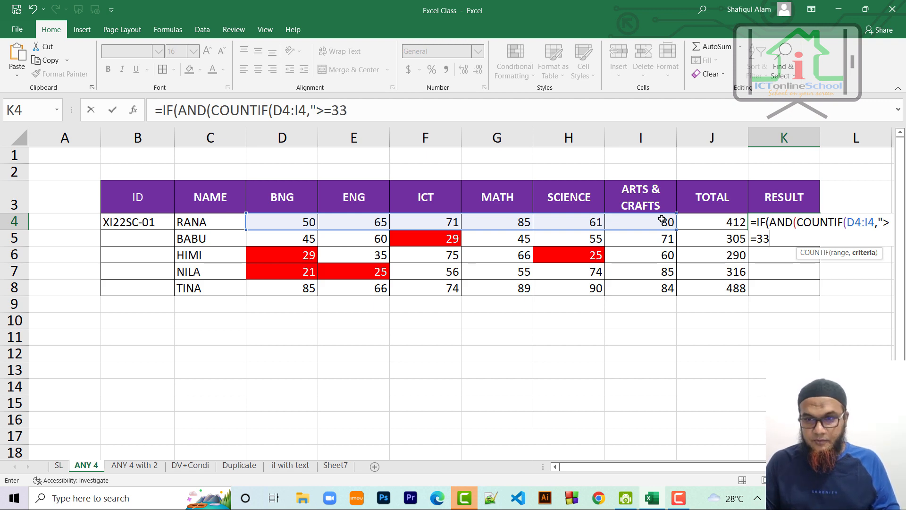
text(")
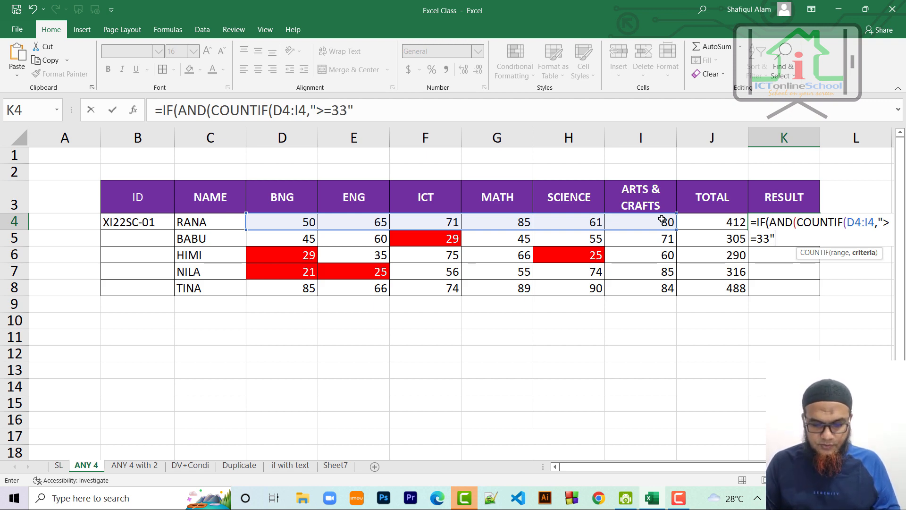
text())
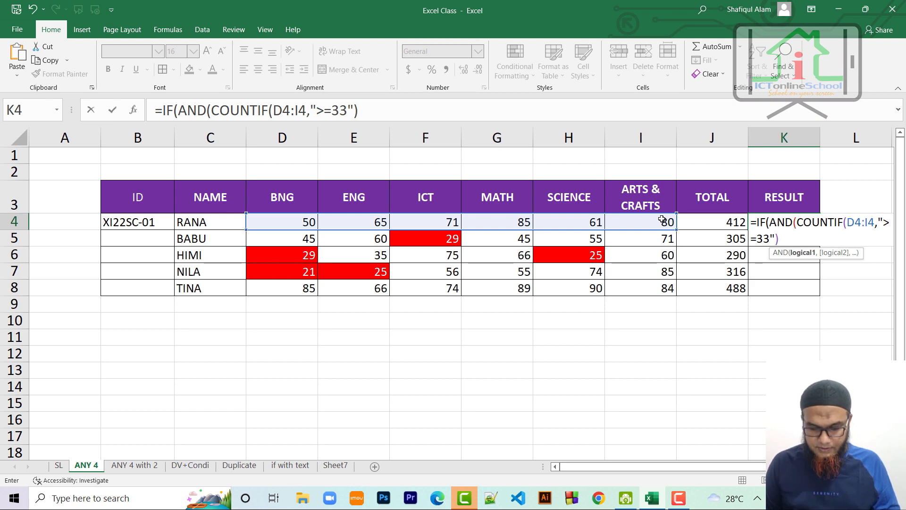
text(>=)
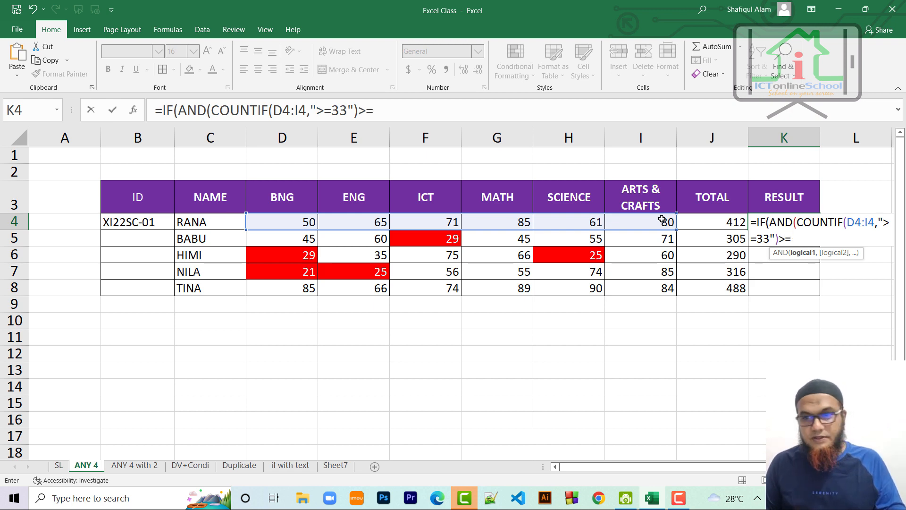
text(4)
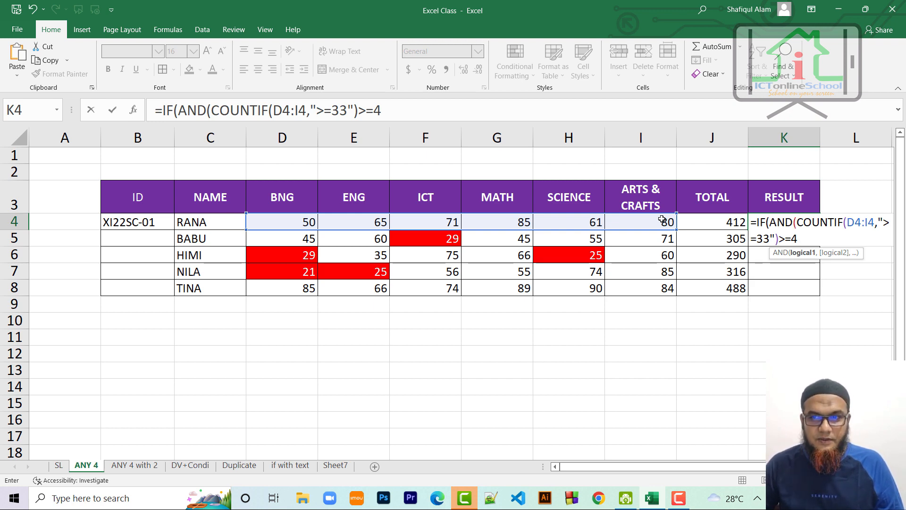
Add the compulsory-subject conditions E4>=33 and F4>=33 for ENG and ICT, and close the AND test.
text(,)
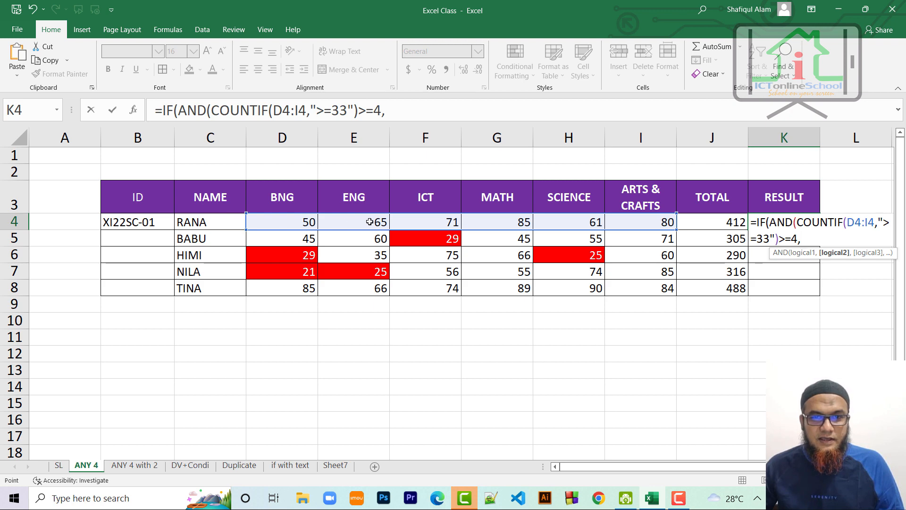
click(370, 221)
text(>)
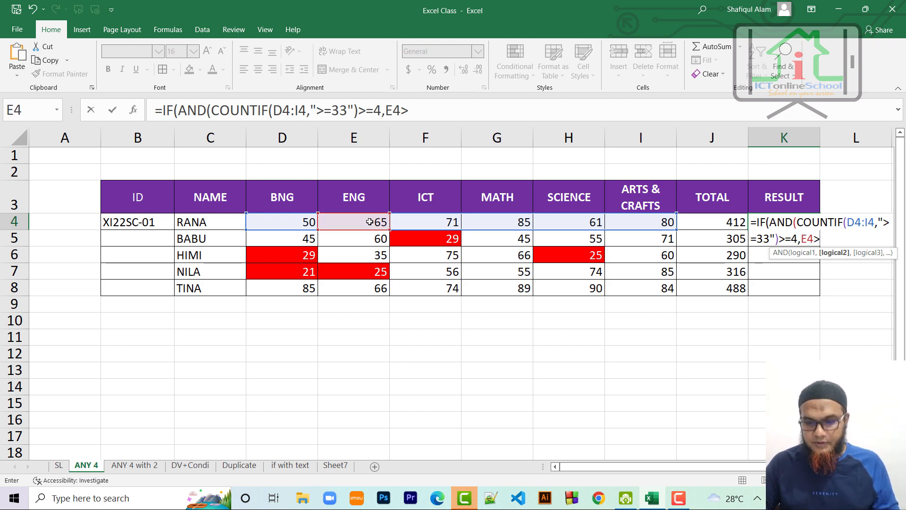
text(=33,)
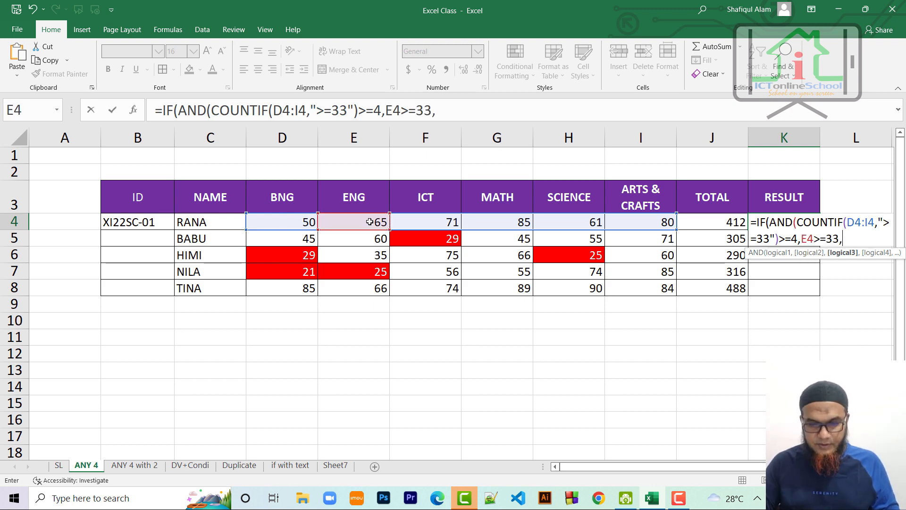
click(422, 226)
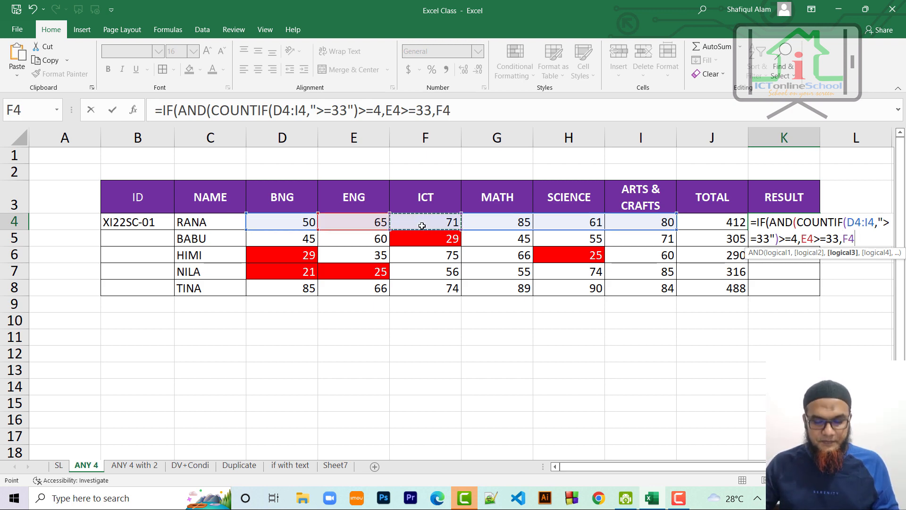
text(>=33)
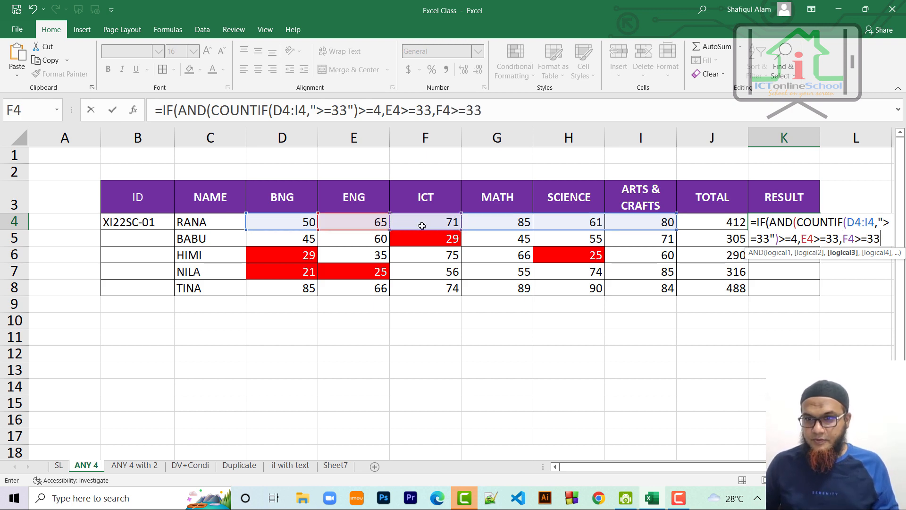
text(),)
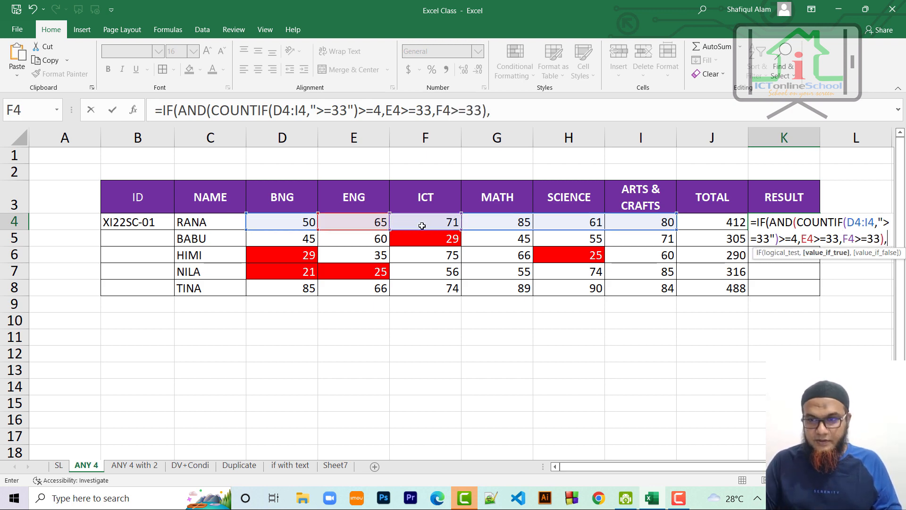
Complete the K4 formula with "Selected" as the true result and "Rejected" as the false result.
text(")
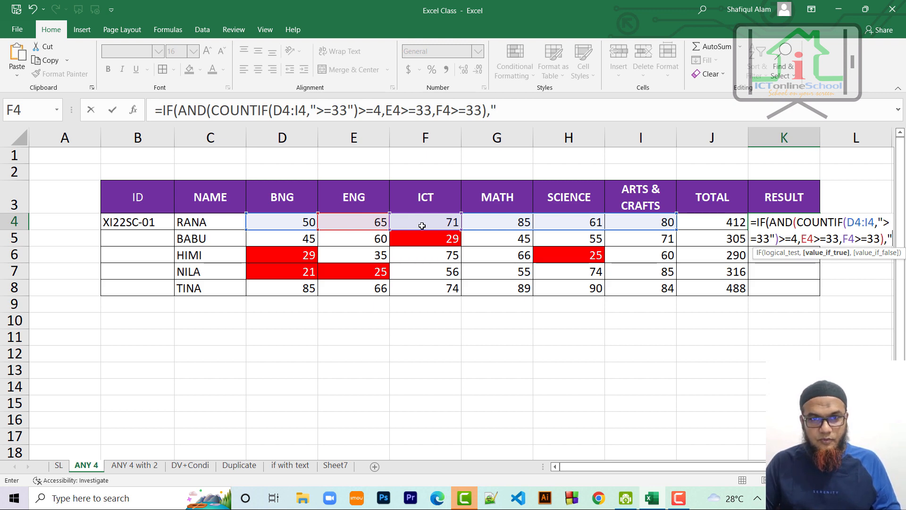
text(Se)
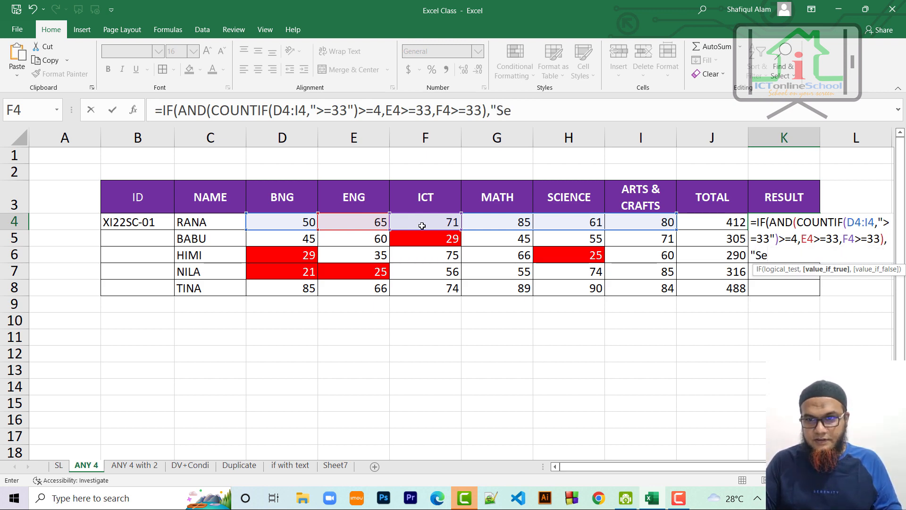
text(lected)
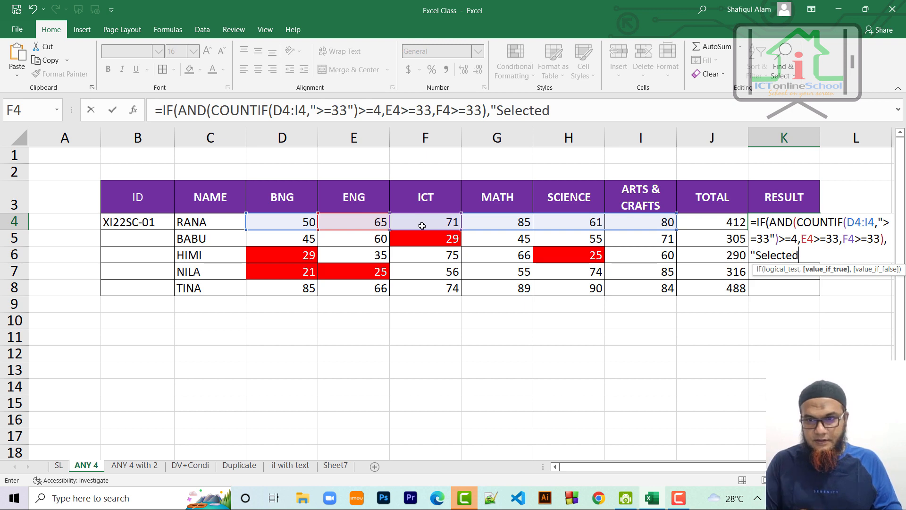
text(")
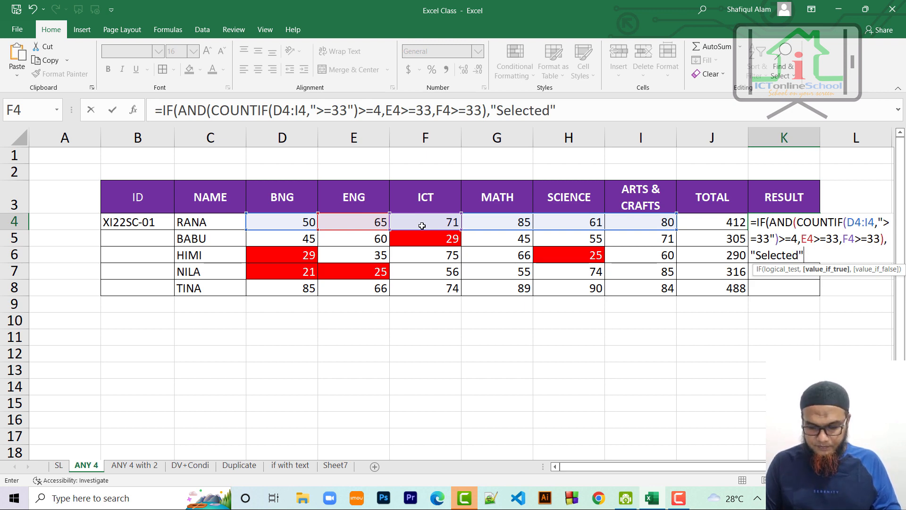
text(.,)
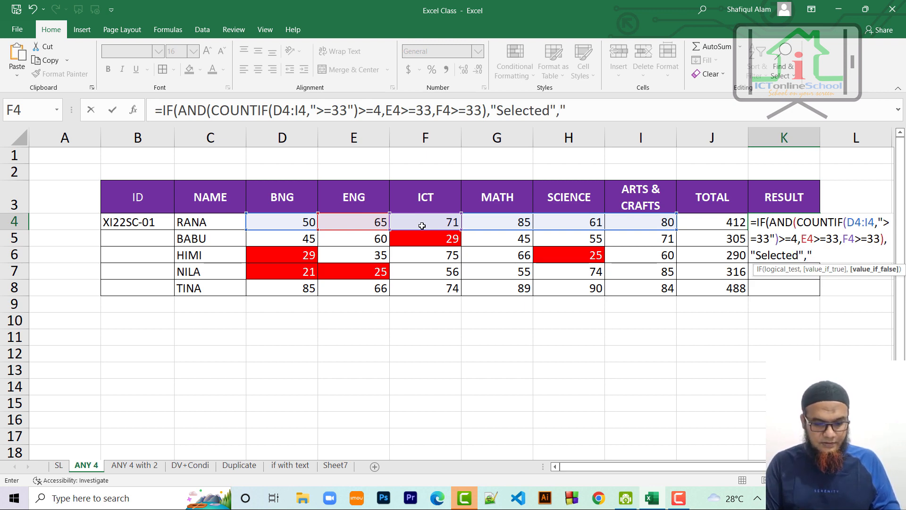
text(Rej)
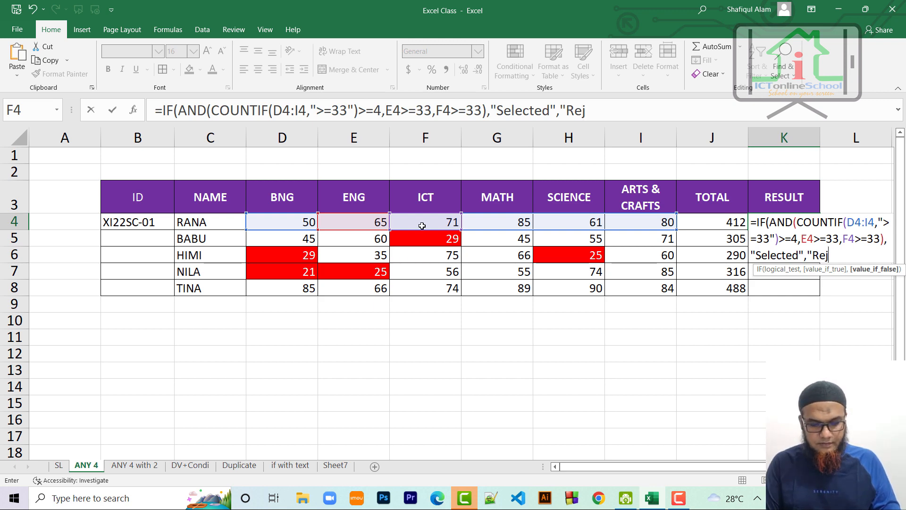
text(ected)
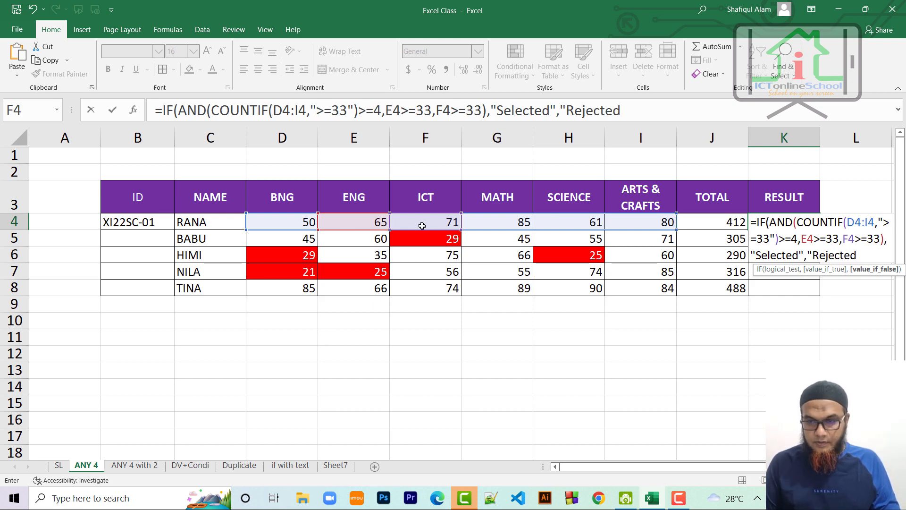
text("))
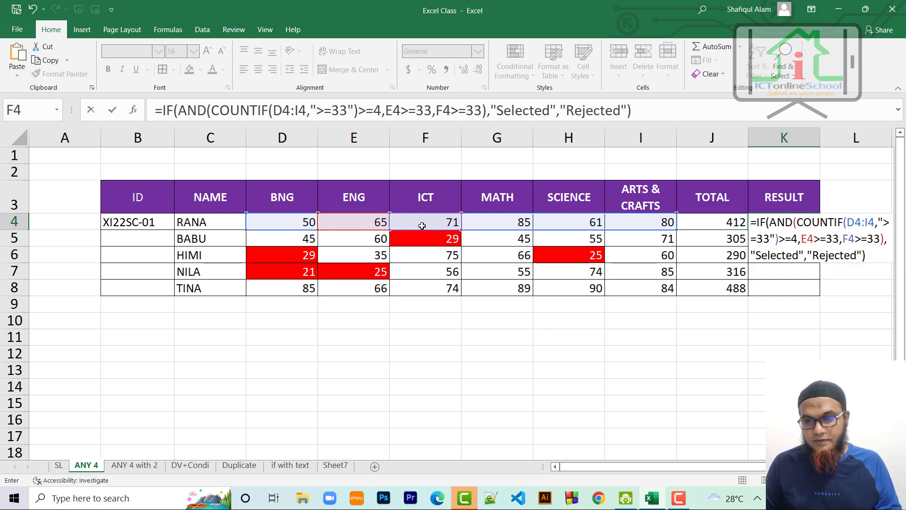
key(Return)
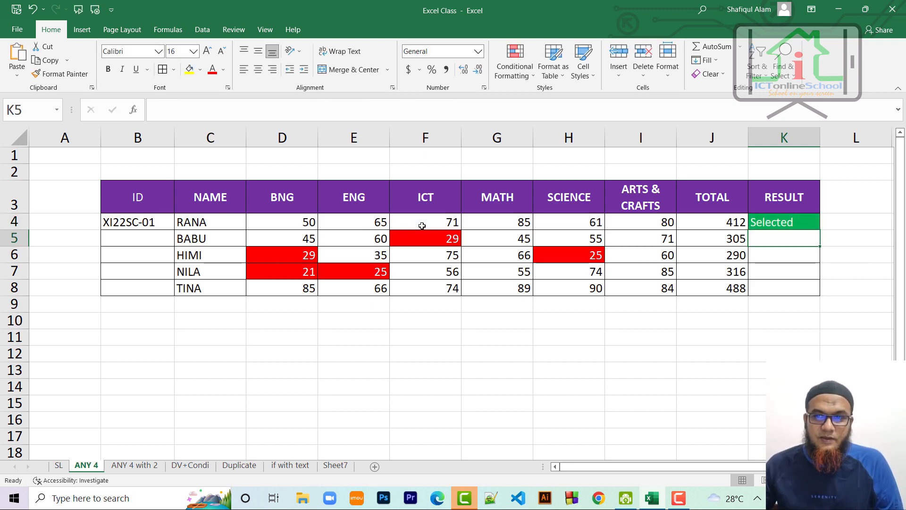
Fill the RESULT formula from K4 down to K8.
click(803, 226)
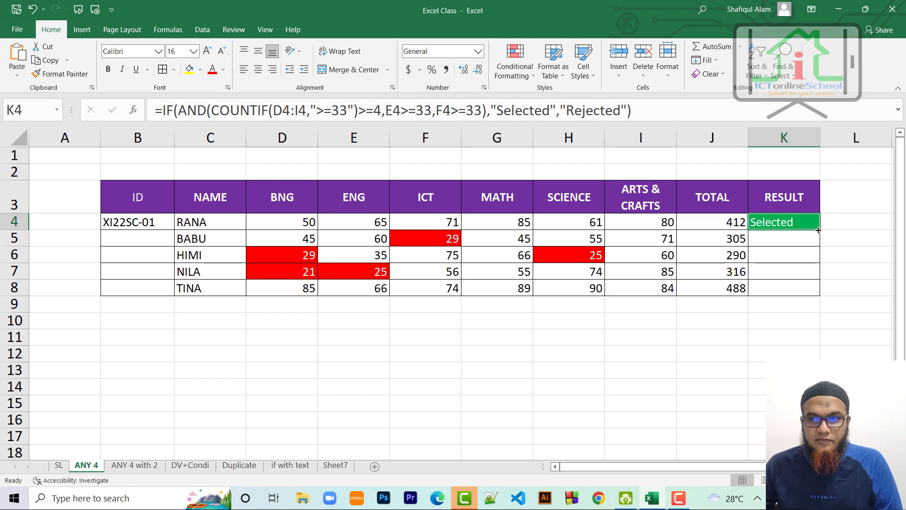
drag(819, 230, 820, 293)
Check the filled results in K5 to K7 and compare the row 5 result with its BNG and ICT marks.
click(774, 237)
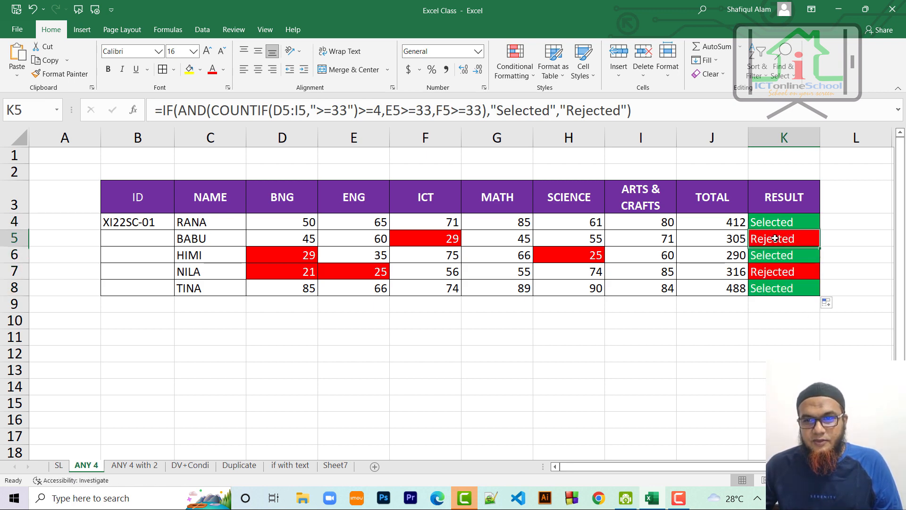
key(Down)
key(Down)
key(Up)
key(Up)
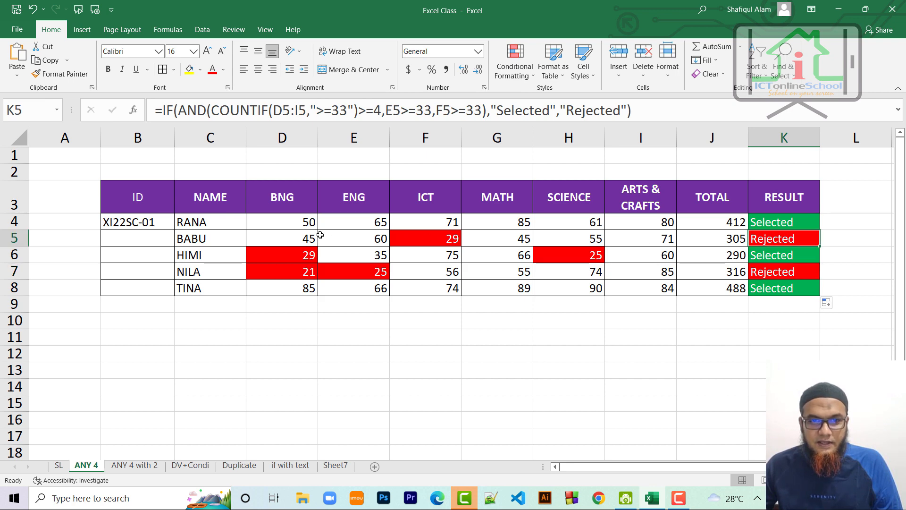
click(296, 236)
click(443, 238)
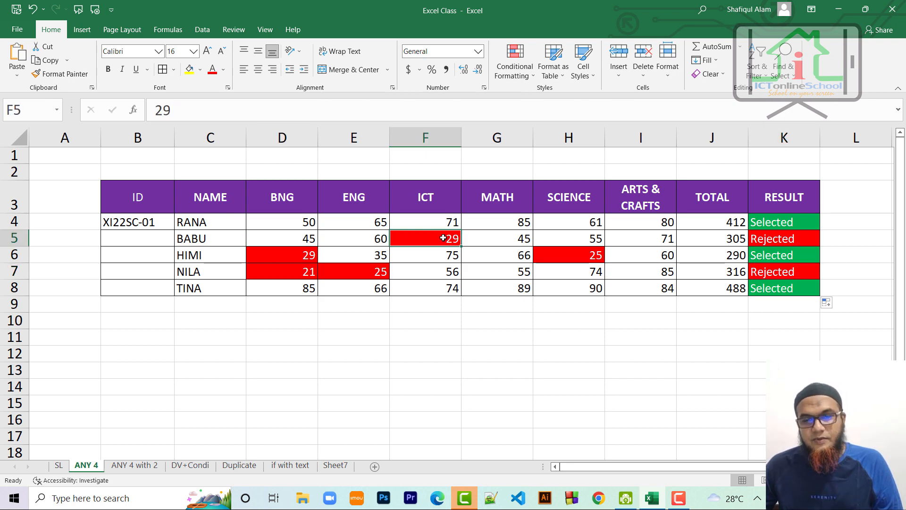
Compare the results in K5, K6 and K7 with the failed subject marks in their rows.
click(434, 200)
click(441, 238)
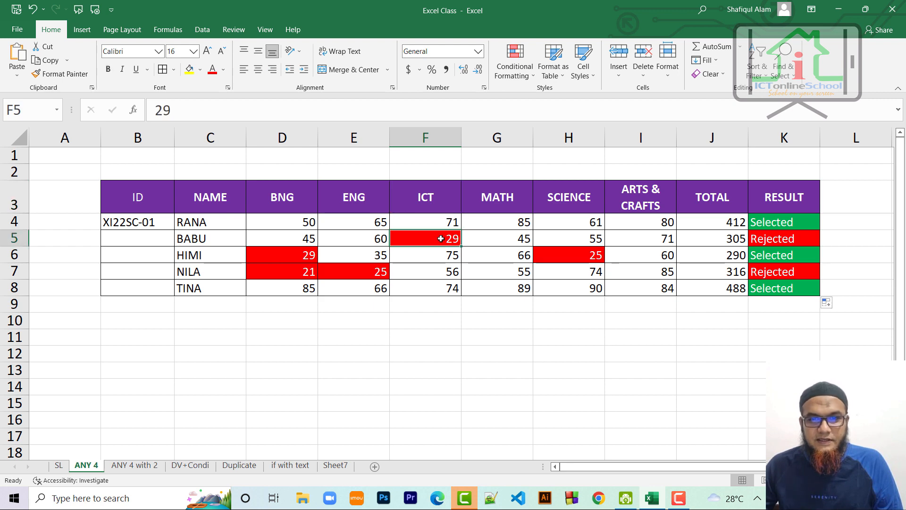
click(776, 241)
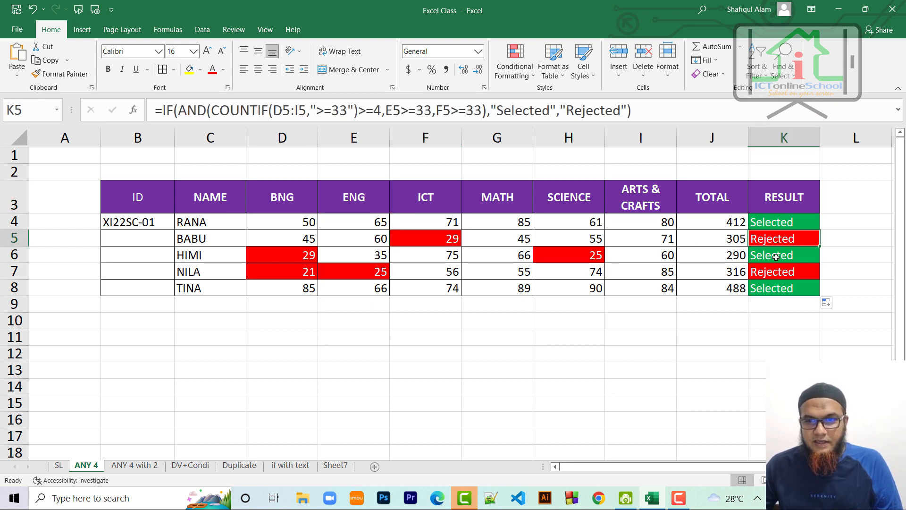
click(775, 258)
click(587, 270)
click(286, 256)
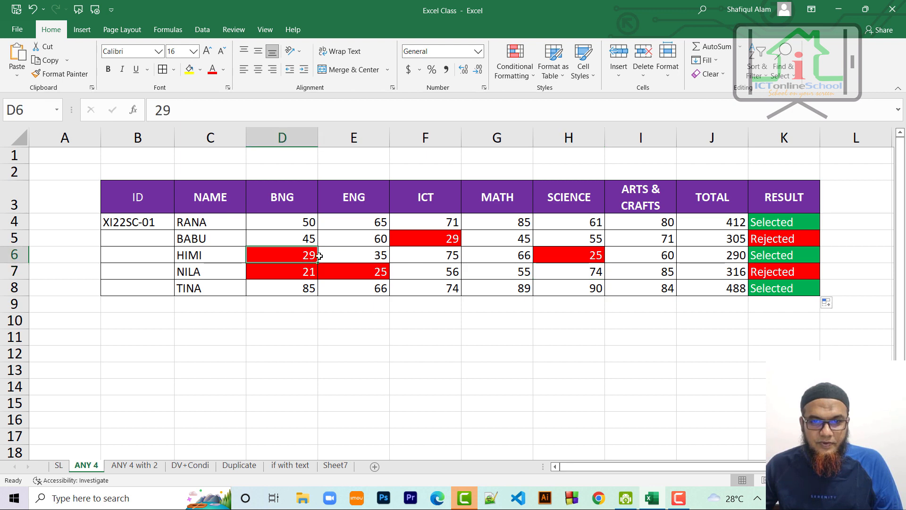
click(789, 258)
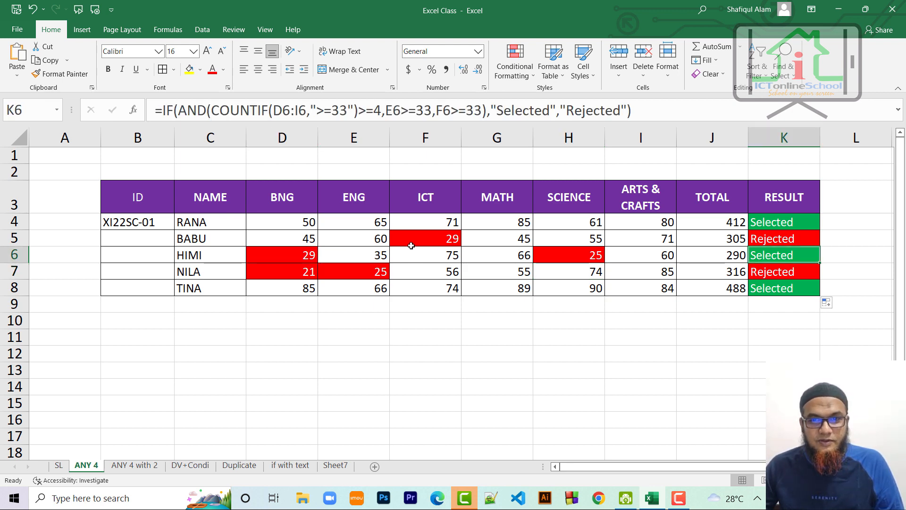
click(308, 263)
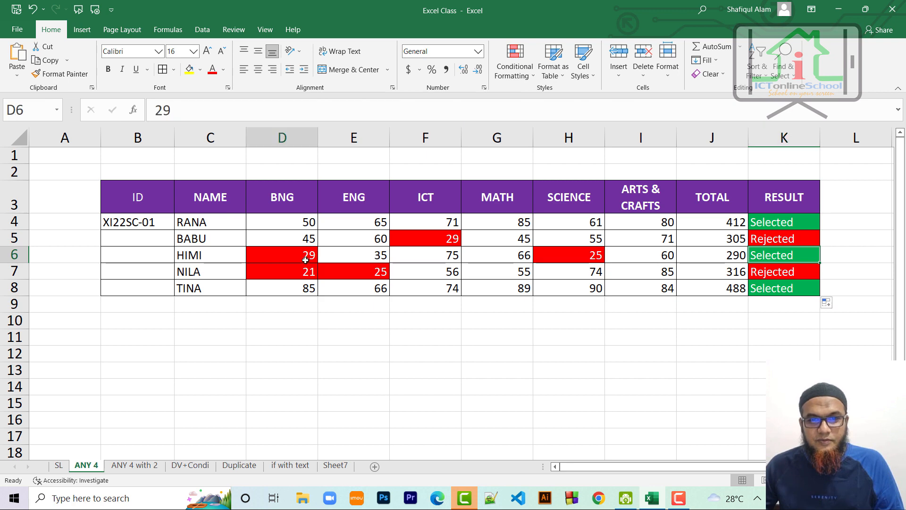
click(572, 255)
click(766, 265)
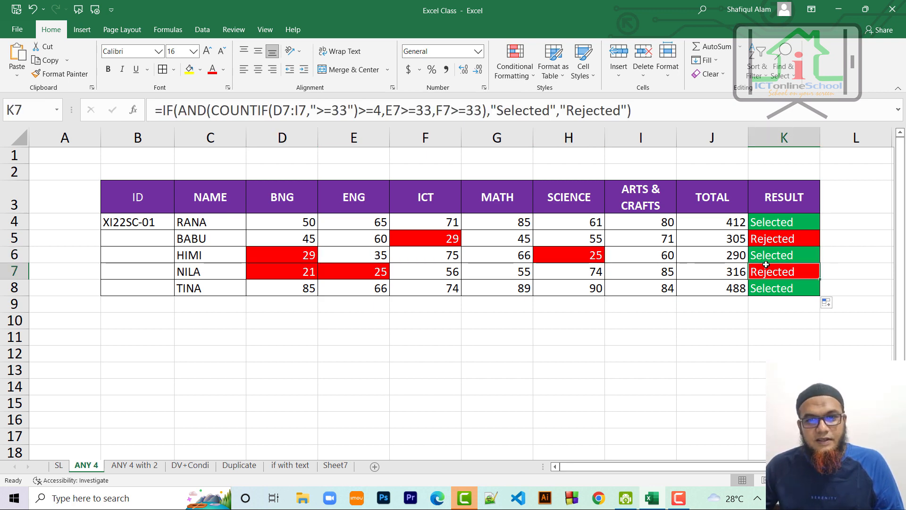
click(367, 272)
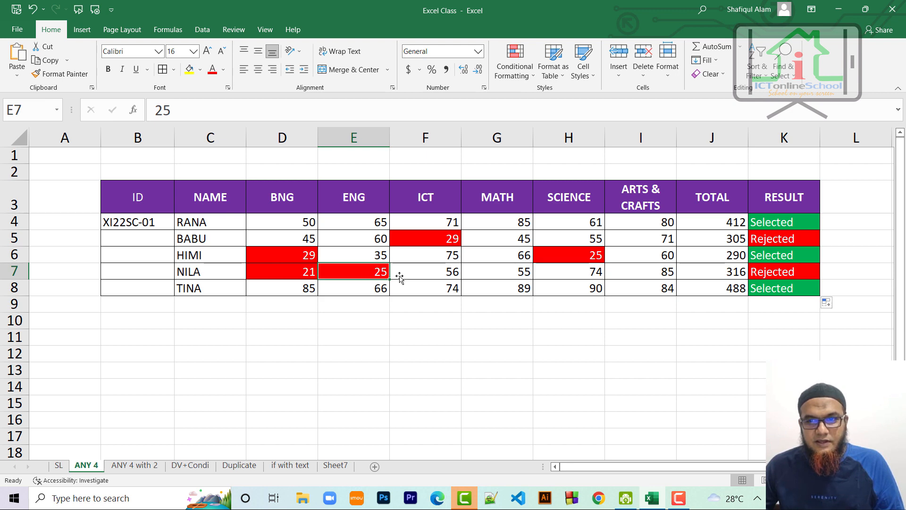
click(794, 278)
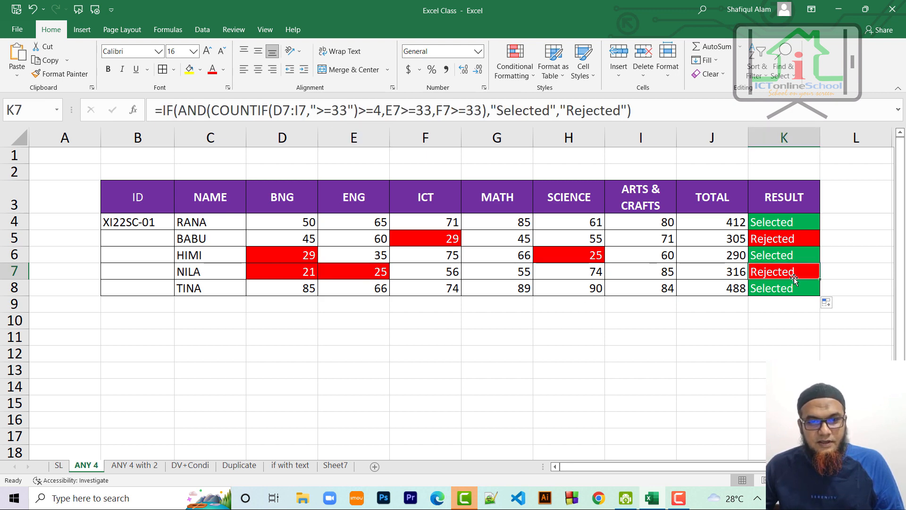
click(569, 317)
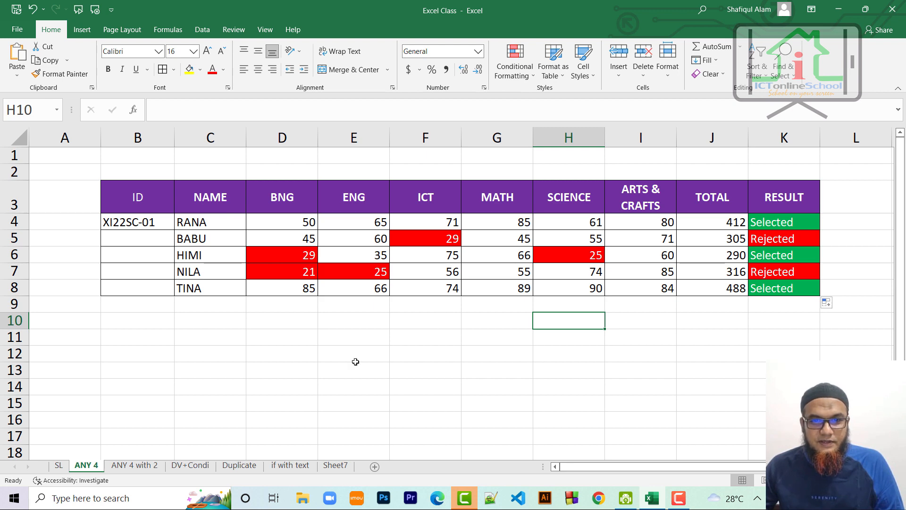
On the "if with text" sheet, start an IF formula in PROMOTION cell E5 that refers to designation cell D5.
click(291, 465)
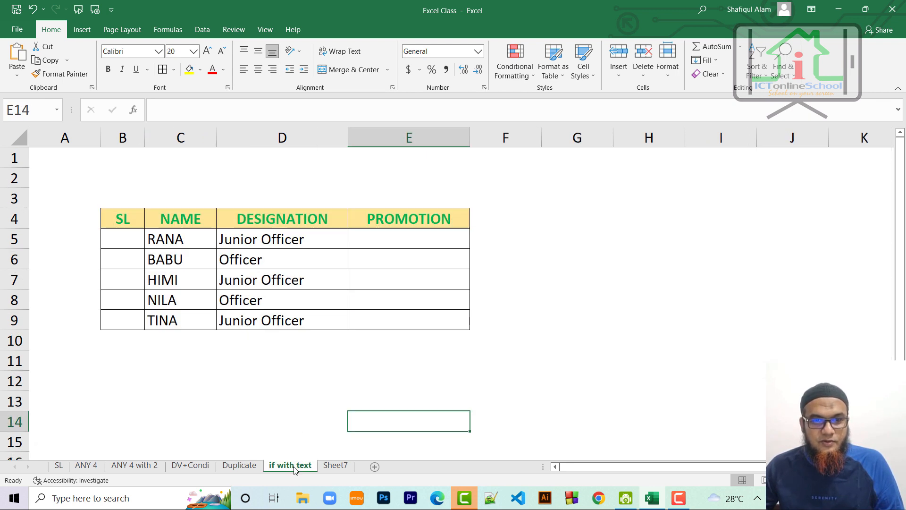
click(397, 244)
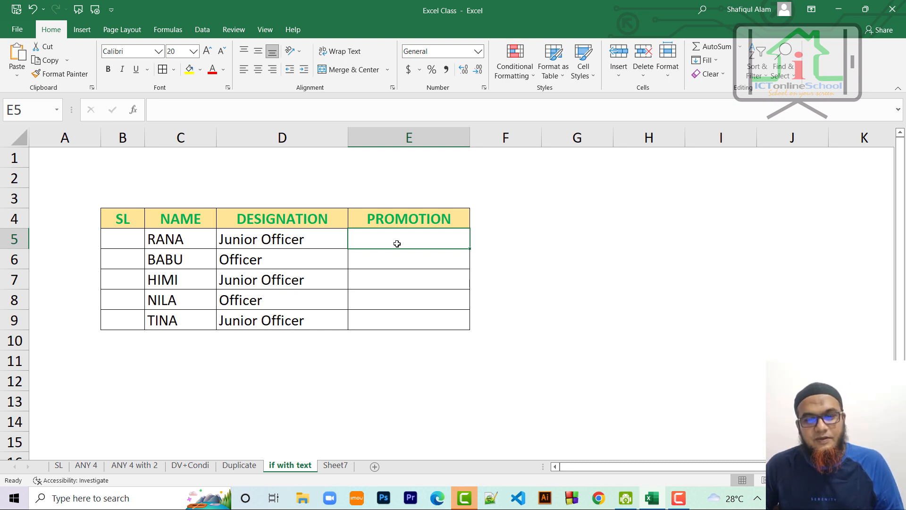
text(=if)
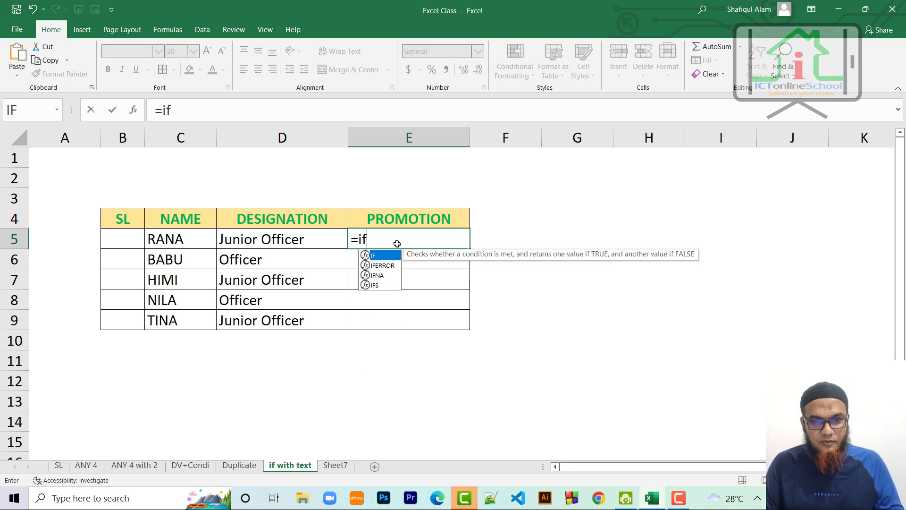
key(BackSpace)
key(BackSpace)
text(IF()
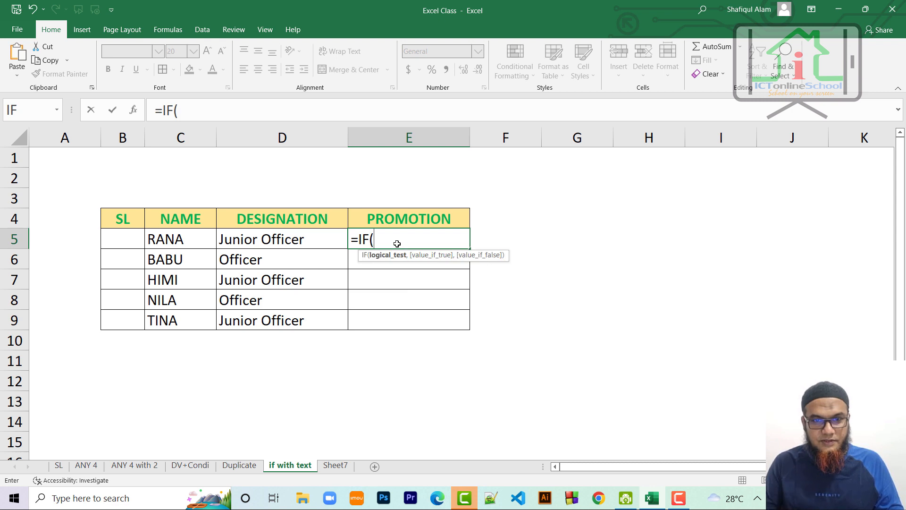
click(270, 239)
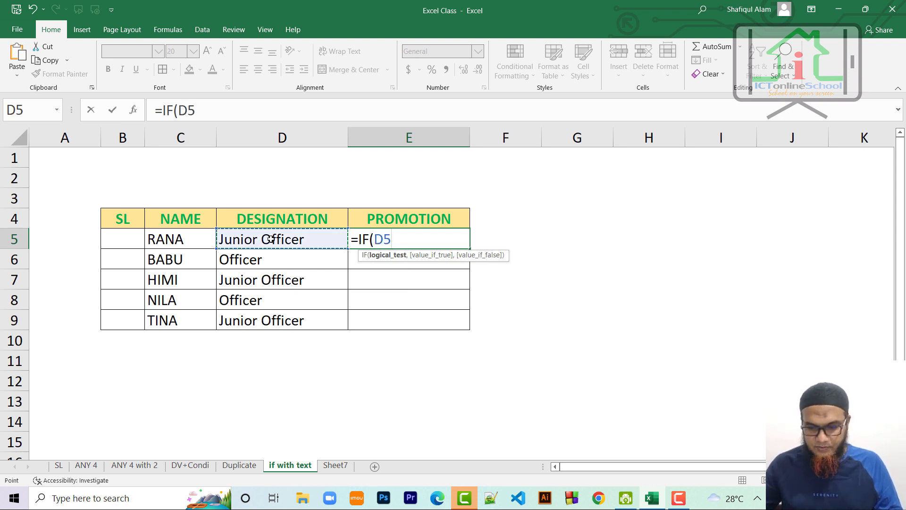
Complete the IF formula's logical test so that D5 equals "Junior Officer".
text(=)
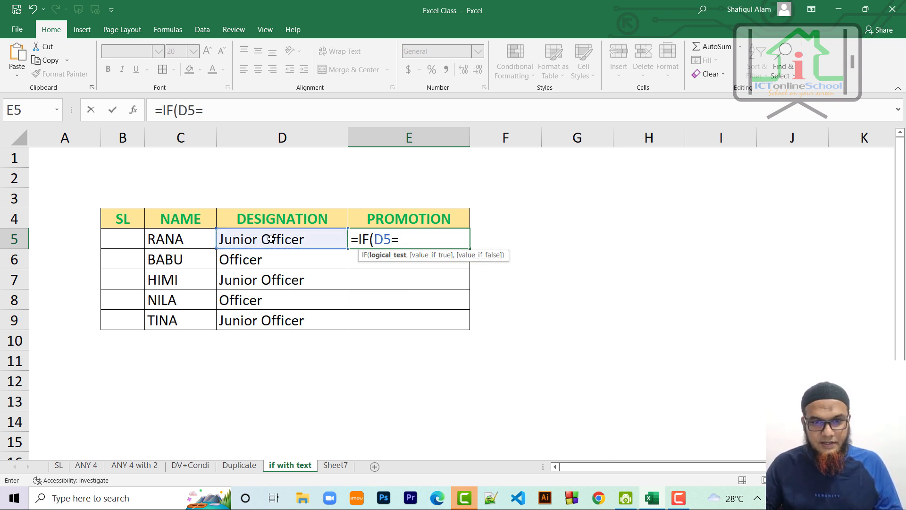
text(")
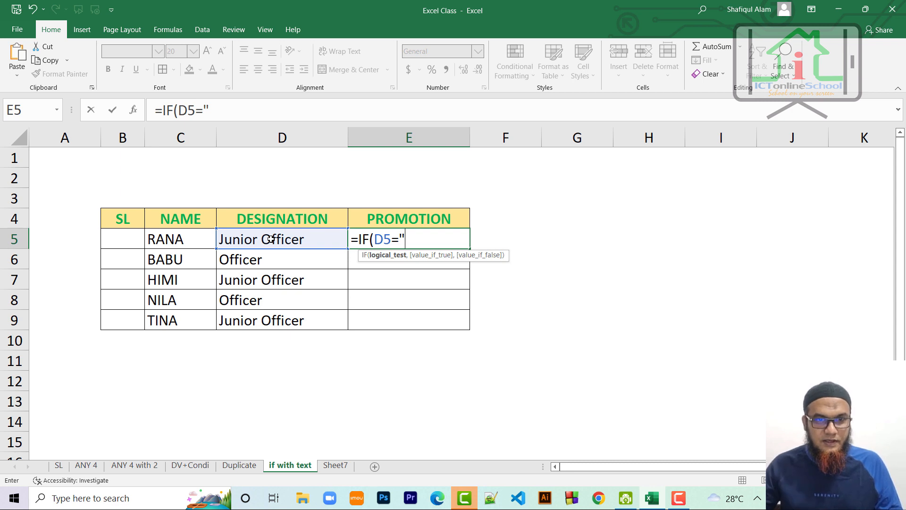
text(jUN)
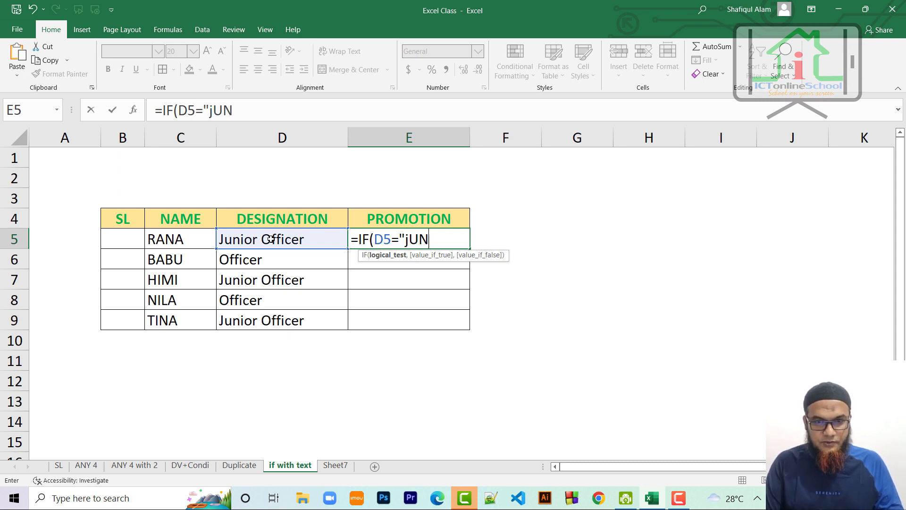
key(BackSpace)
key(BackSpace)
key(BackSpace)
text(Jun)
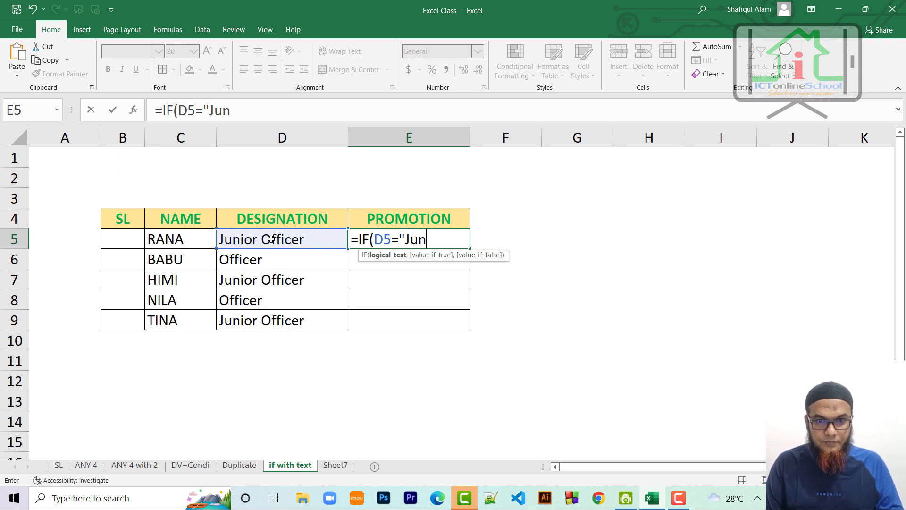
text(ior)
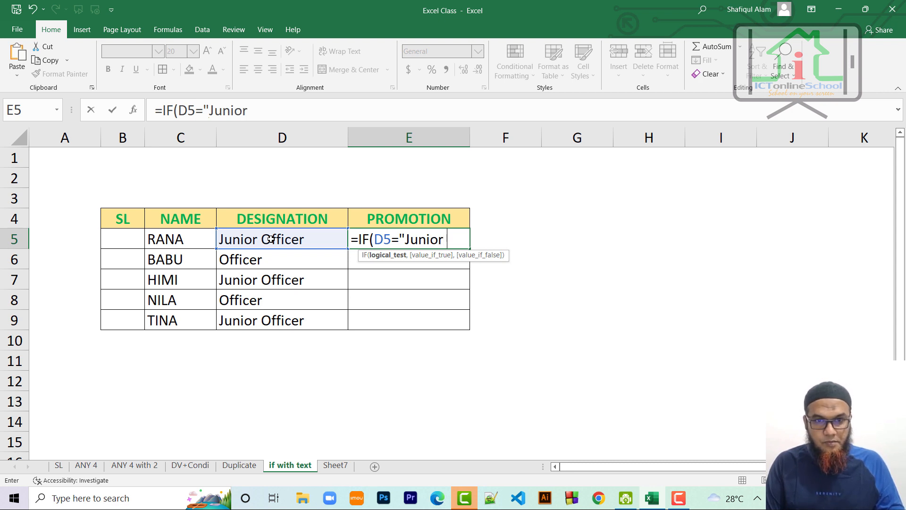
text( Officer)
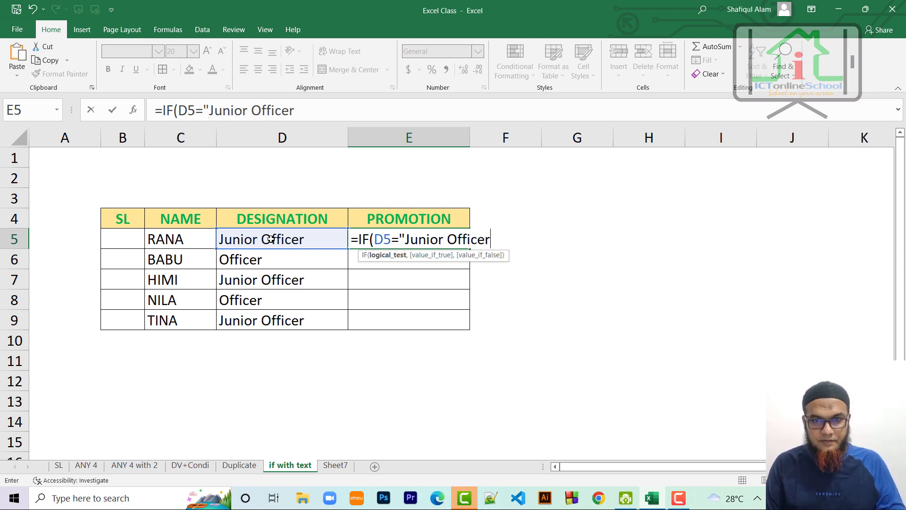
text(",)
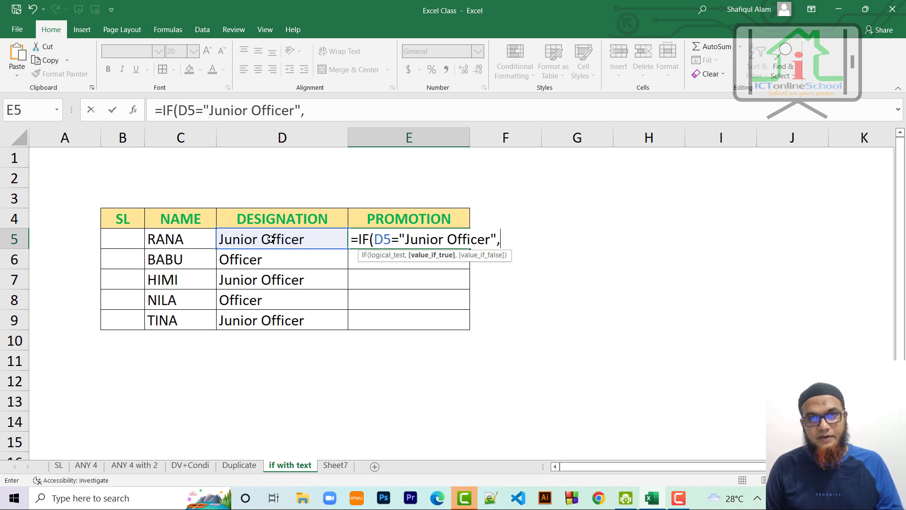
Add "Officer" as the value if true, enclosed in quotation marks on both sides.
text(Off)
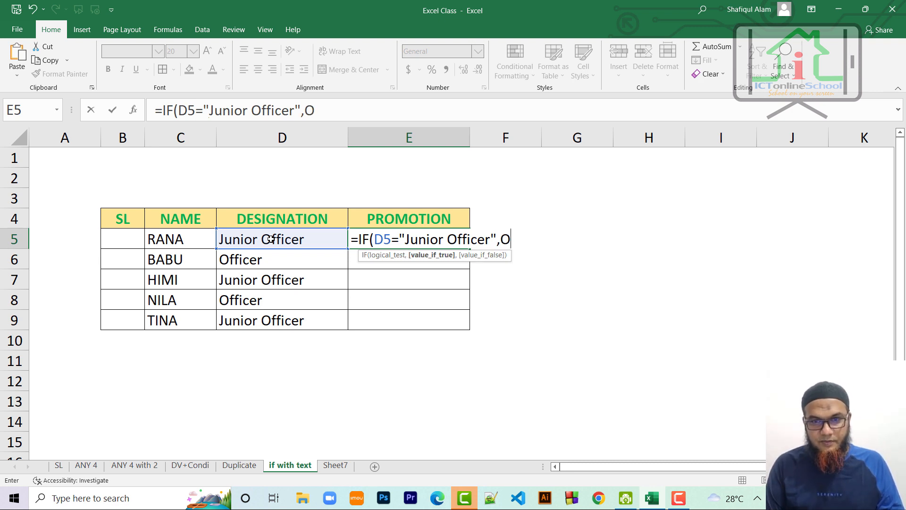
text(icer)
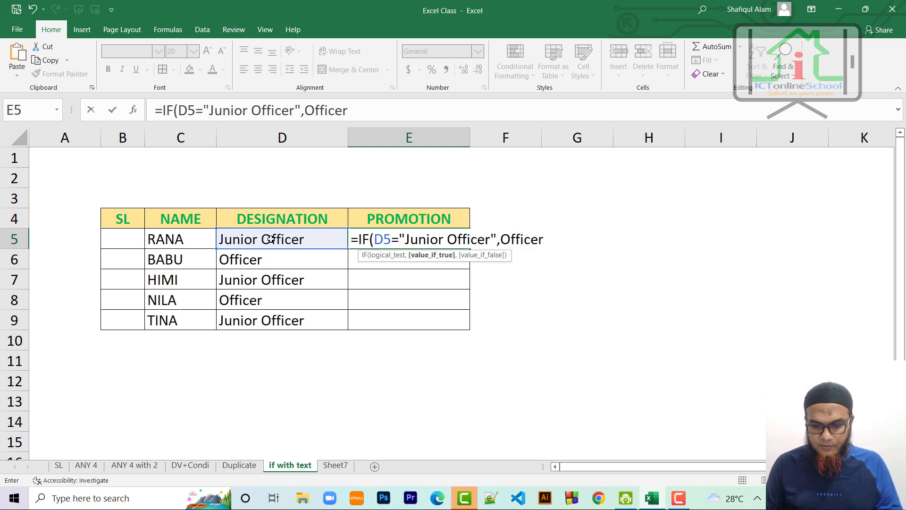
text(")
key(Return)
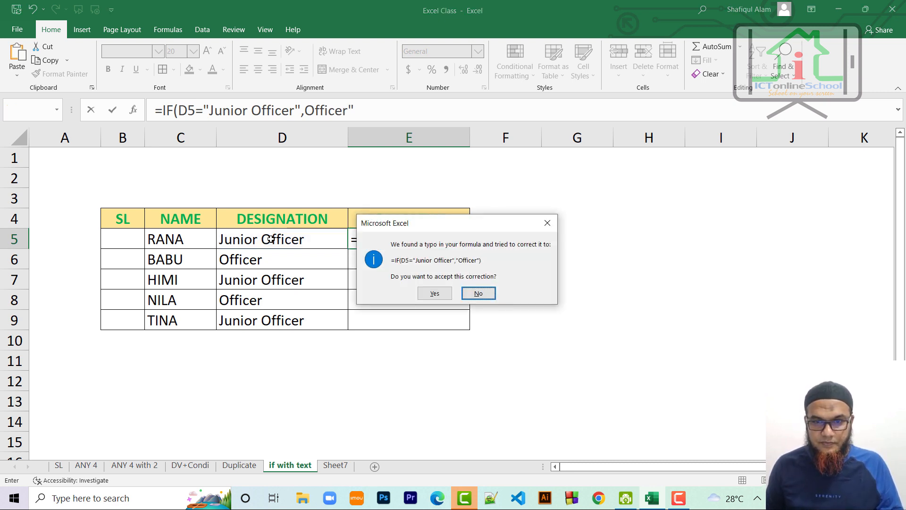
click(547, 223)
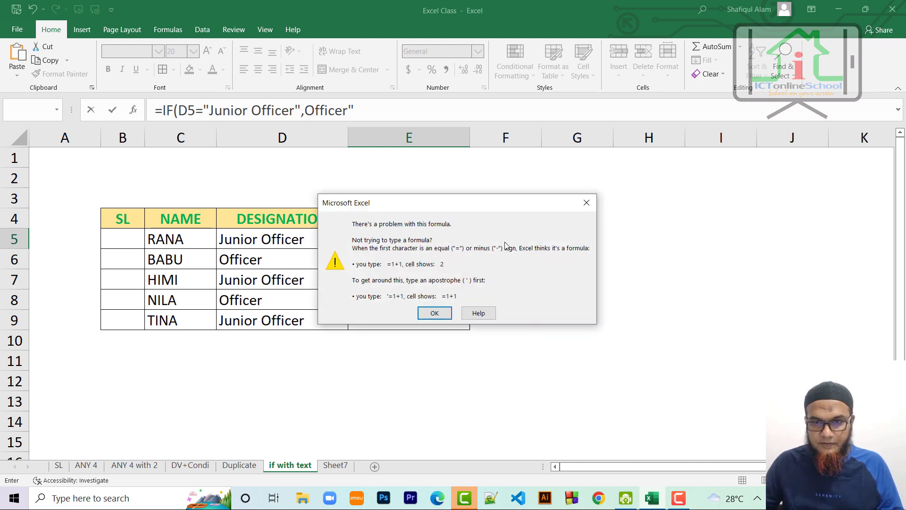
key(Return)
key(Left)
text(")
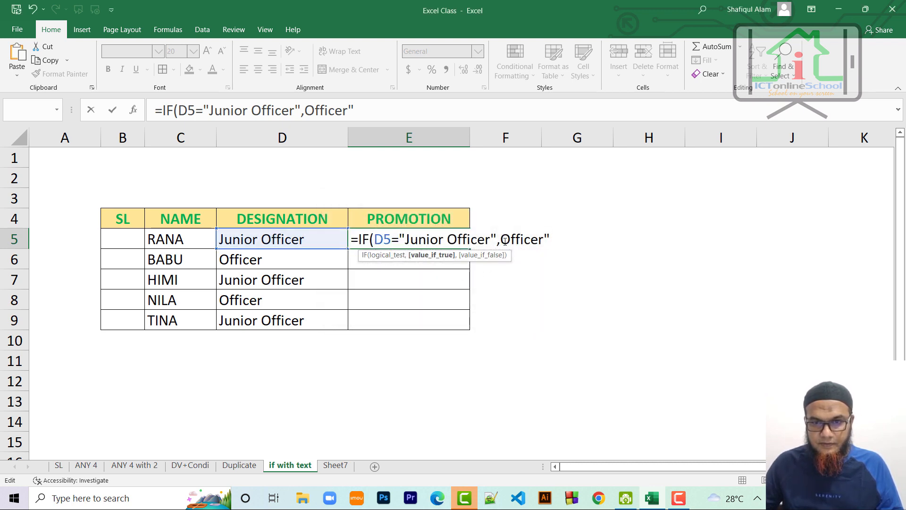
Nest a second IF as the value if false, testing whether D5 equals "Officer".
key(End)
text(,i)
key(BackSpace)
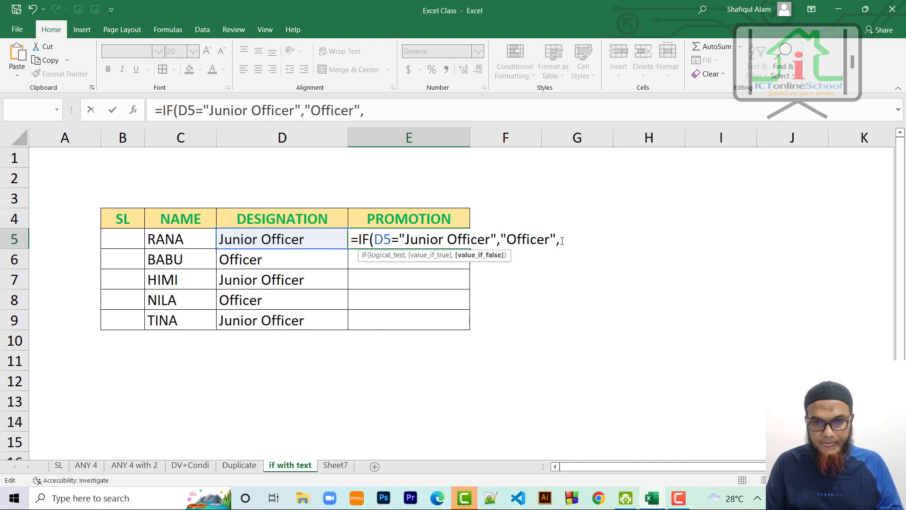
text(IF()
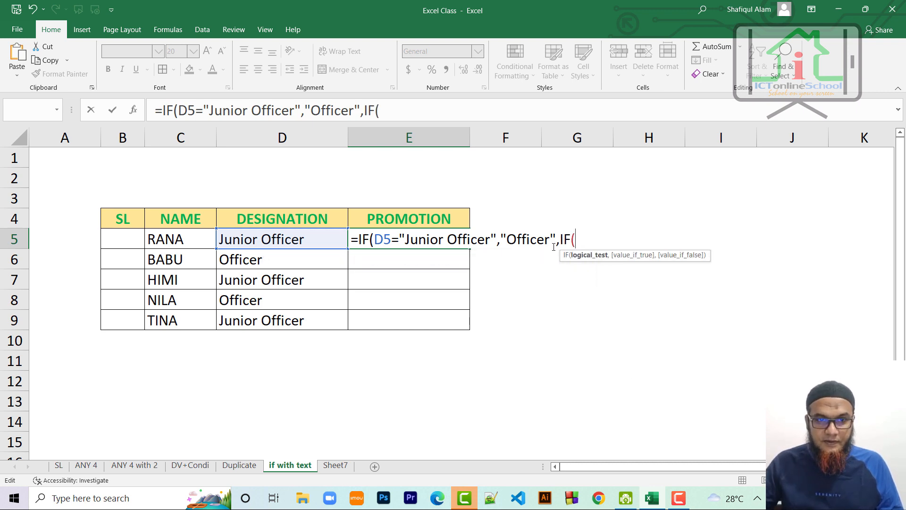
click(290, 247)
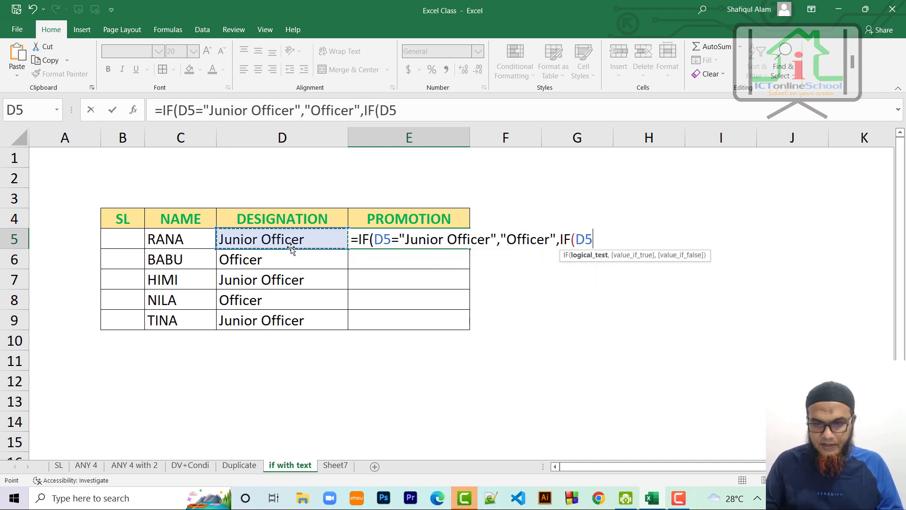
text(=")
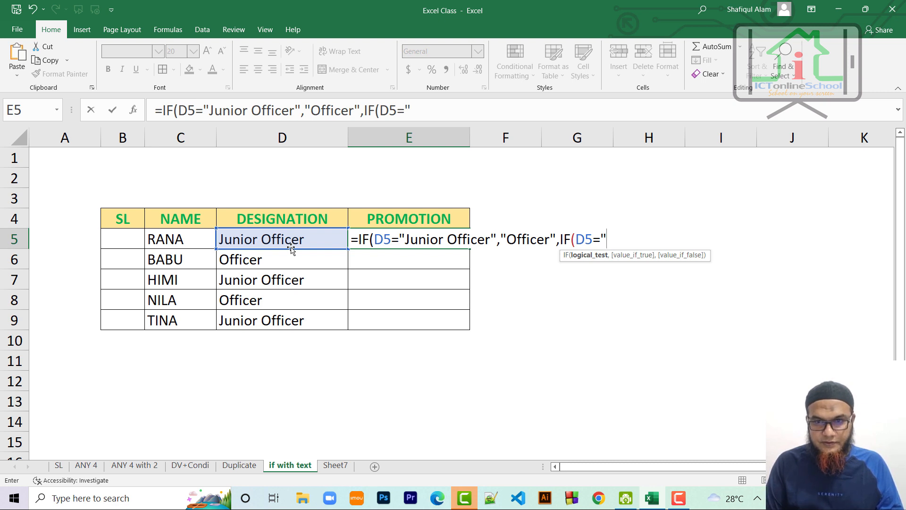
text(Officer)
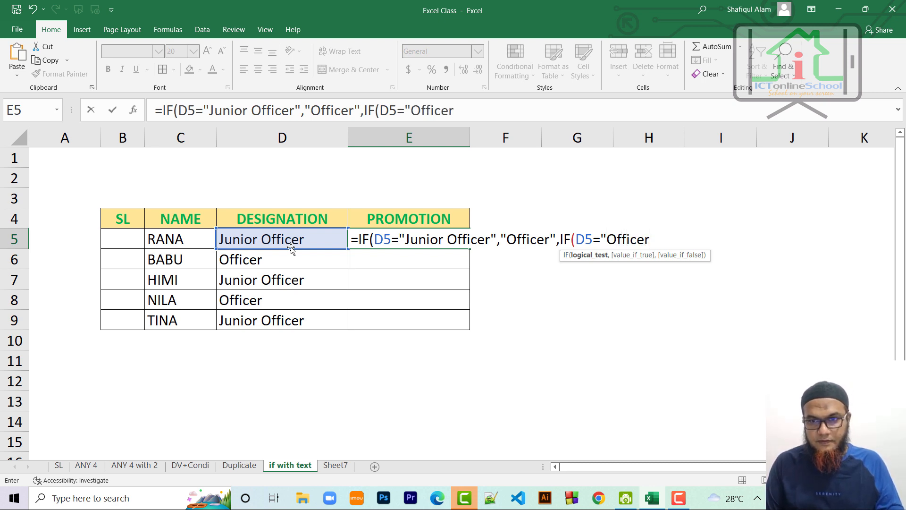
text(")
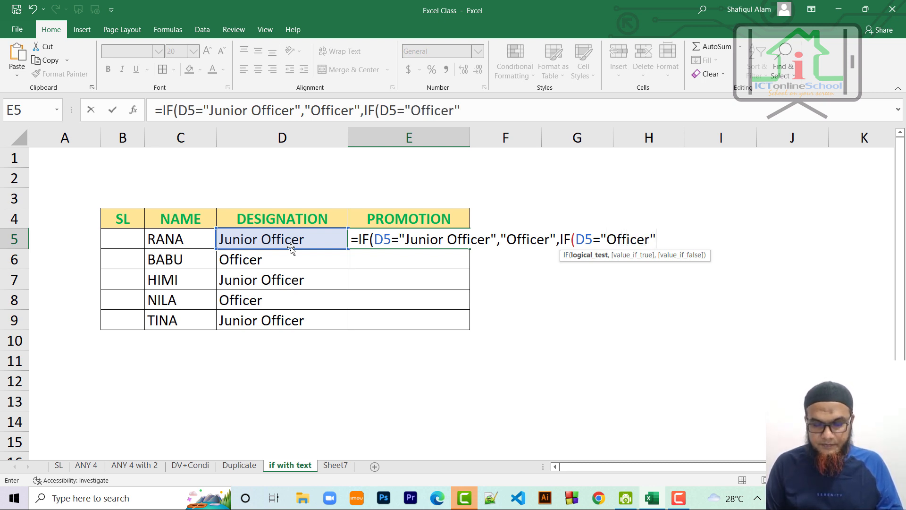
Add "Senior Officer", enclosed in quotation marks, as the nested IF's value if true.
text(,")
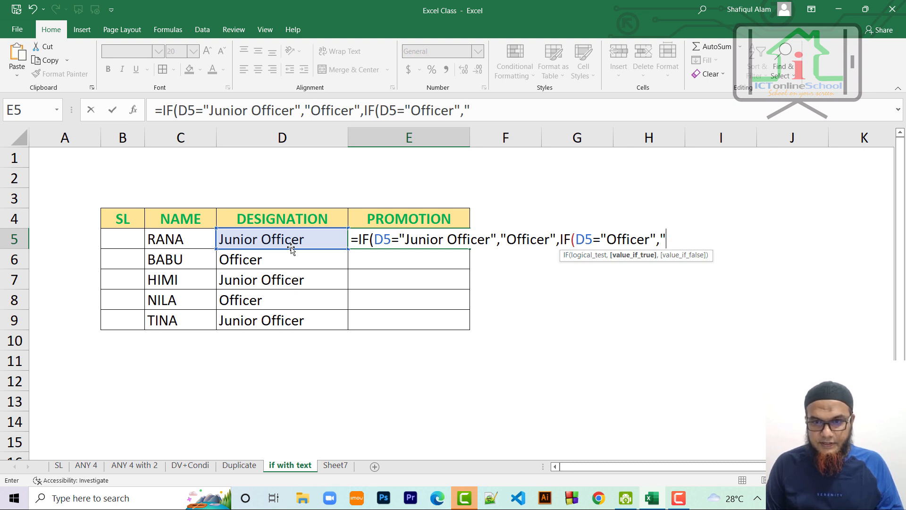
text(Seni)
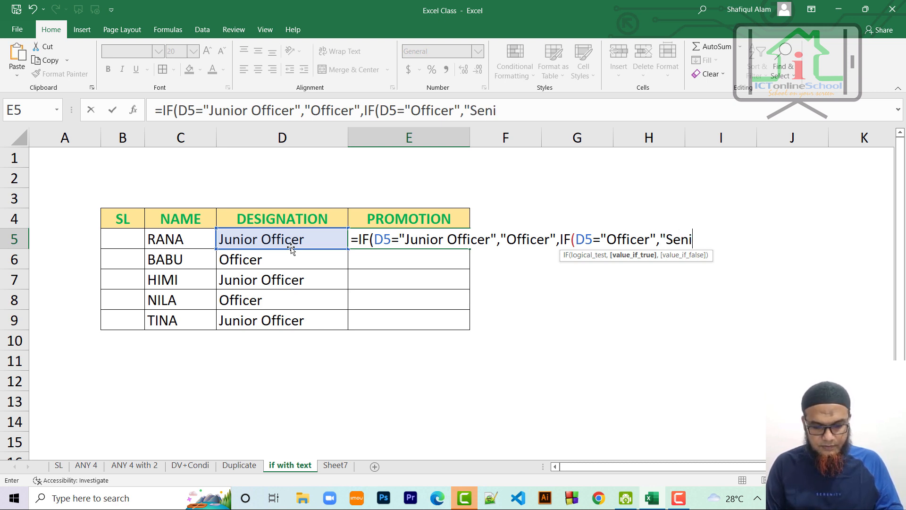
text(or Office)
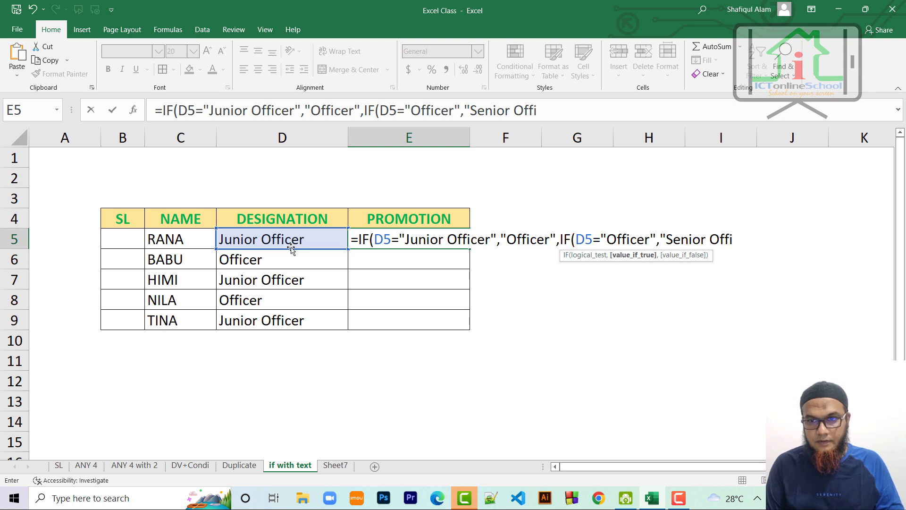
text(r)
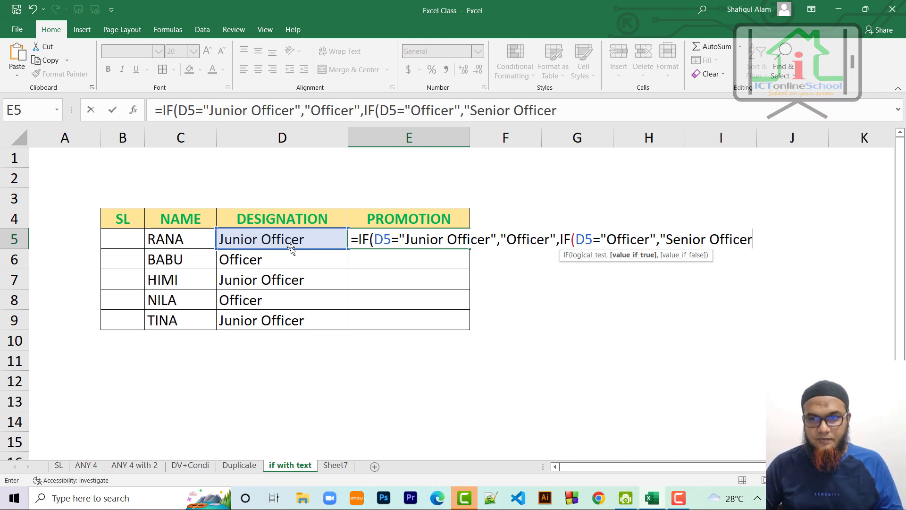
text(")
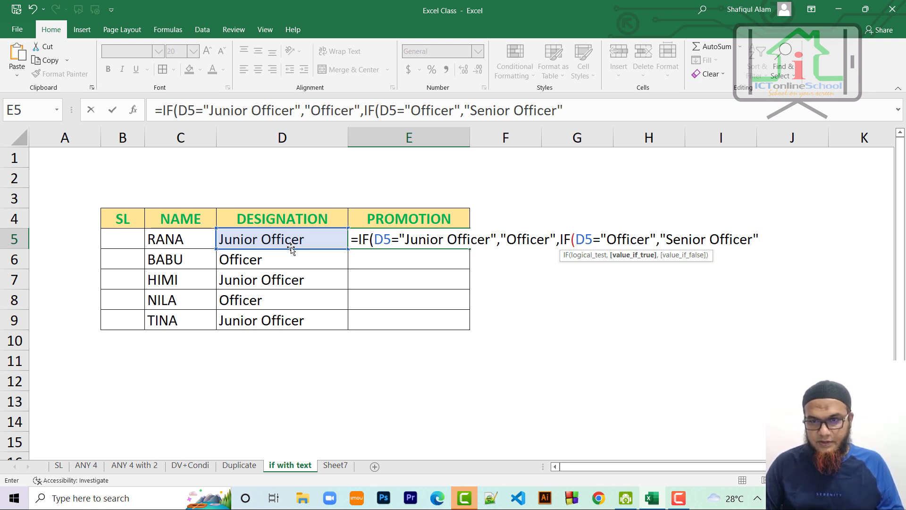
Finish the nested IF in E5 with an empty value if false, accepting the closing-parenthesis correction, and fill the formula down to E9.
text(,)
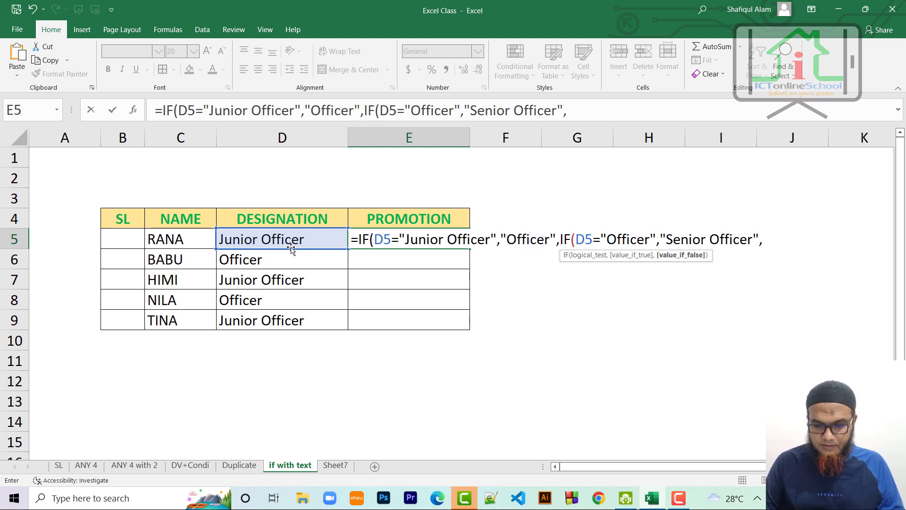
text())
key(Return)
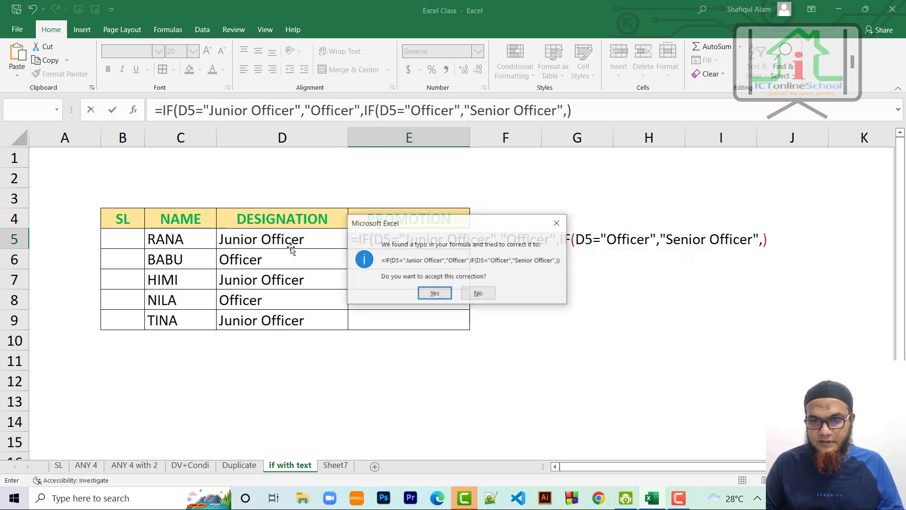
key(Return)
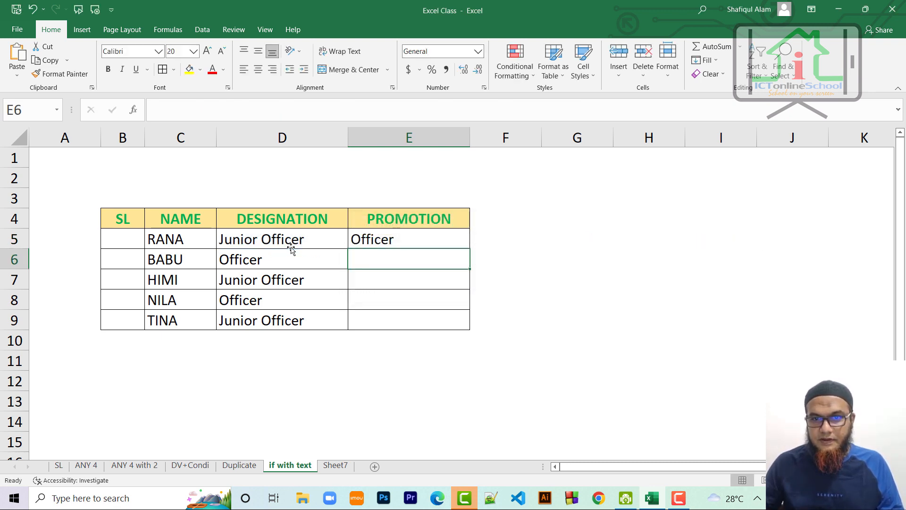
click(406, 241)
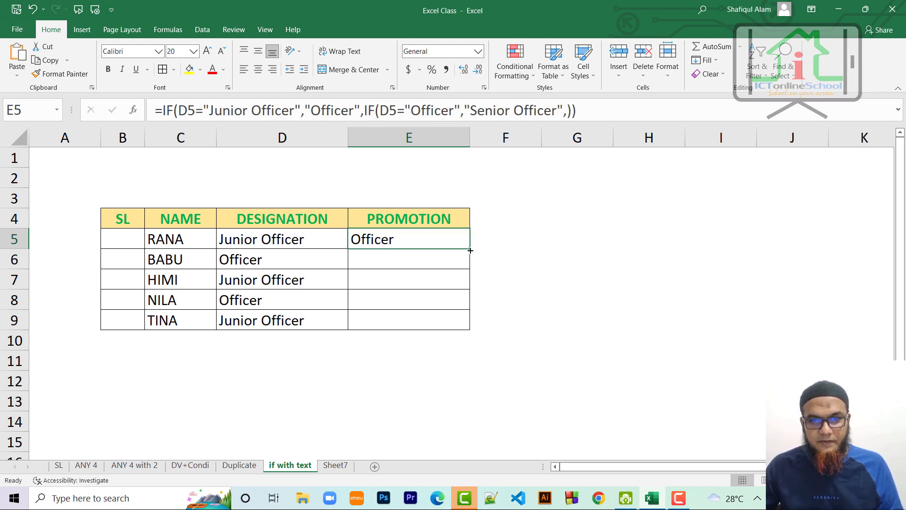
drag(469, 249, 471, 325)
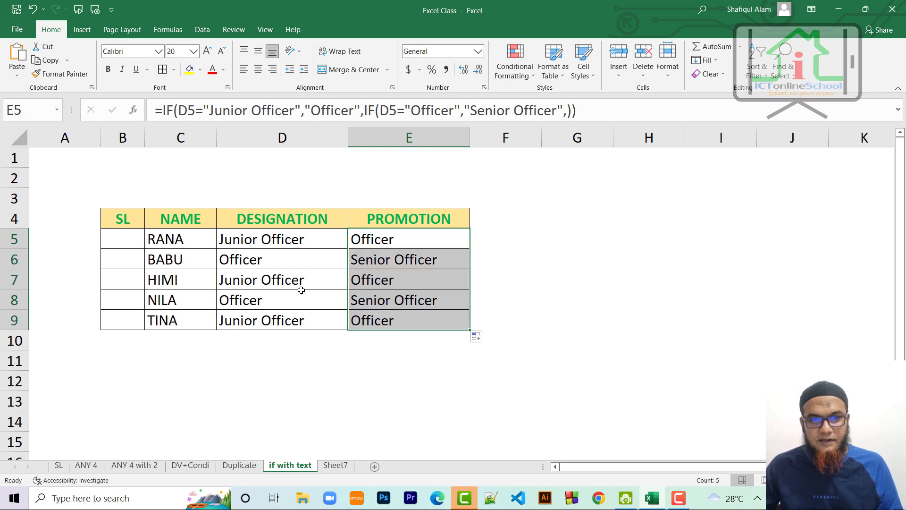
Check the filled PROMOTION results and their formulas in column E against the designations in column D.
click(257, 282)
click(371, 282)
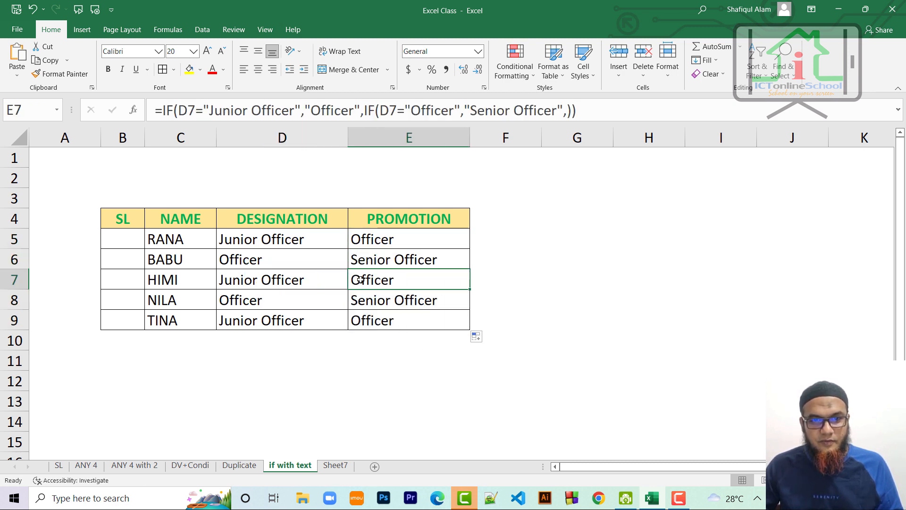
click(233, 258)
click(359, 260)
click(458, 239)
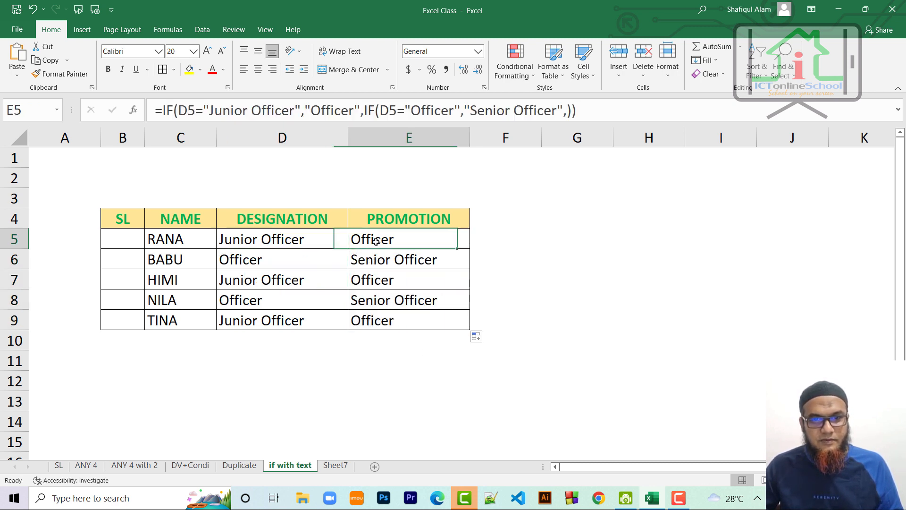
click(409, 282)
click(385, 320)
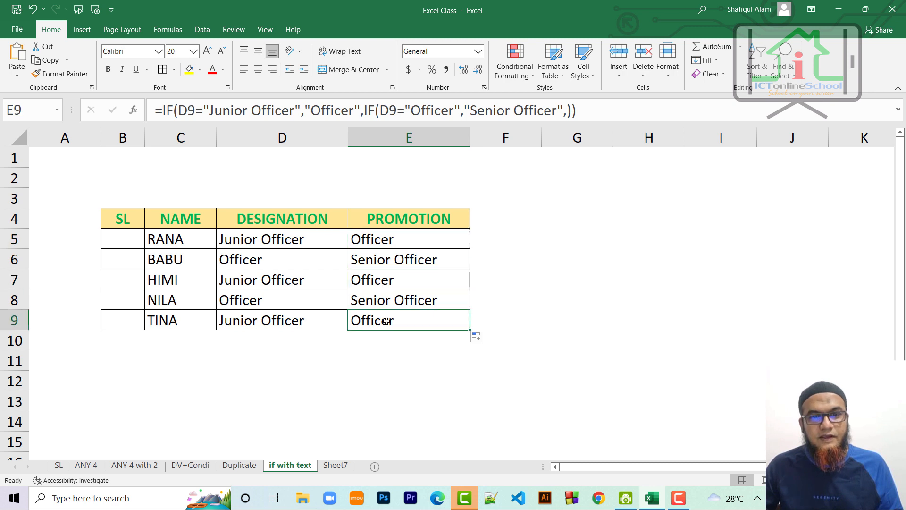
click(568, 111)
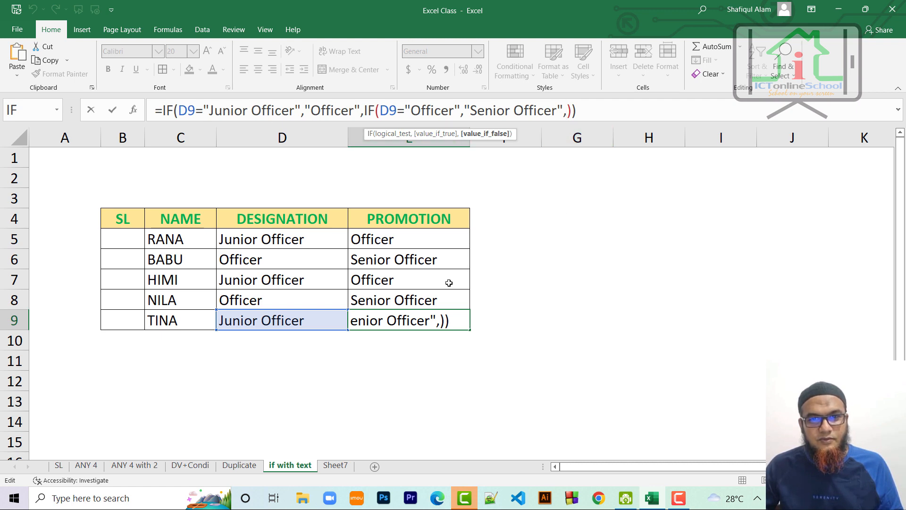
click(508, 319)
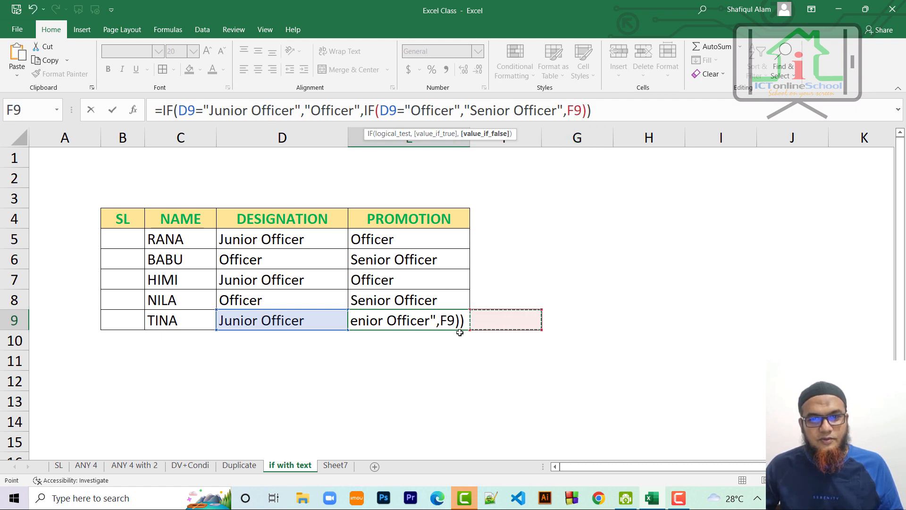
key(ctrl+z)
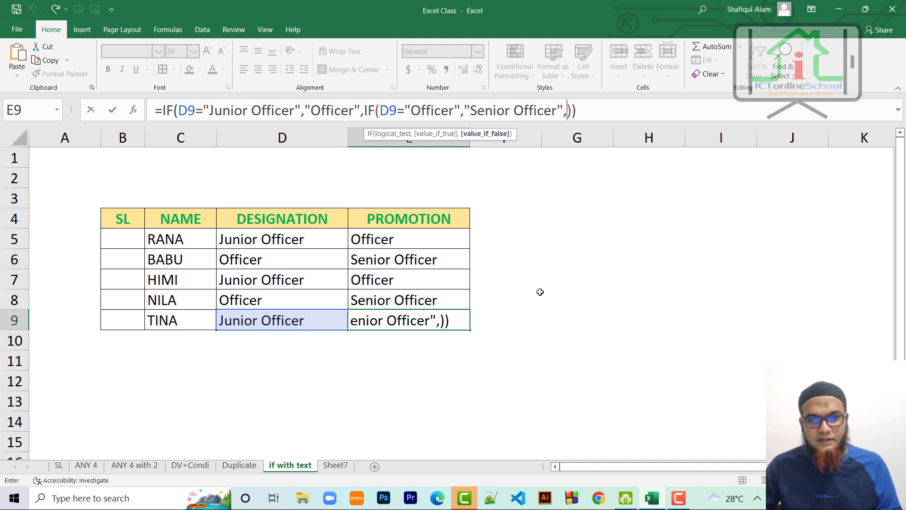
key(Return)
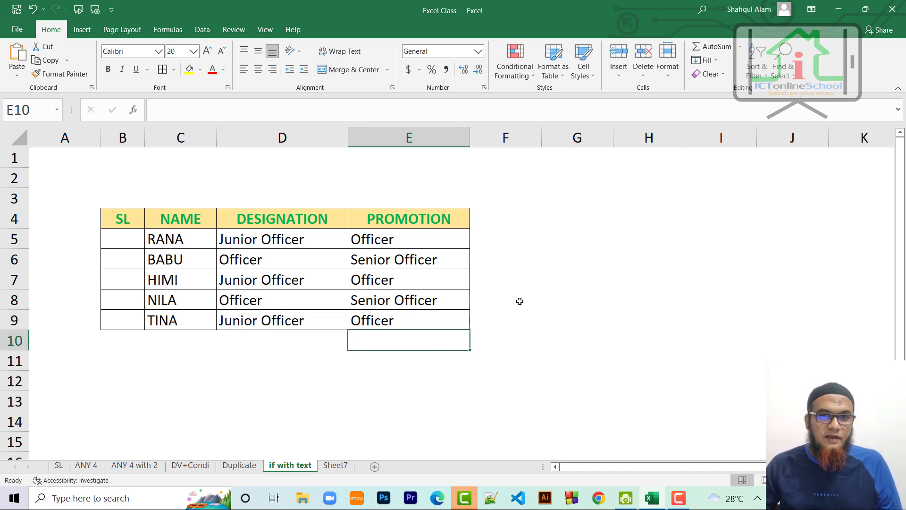